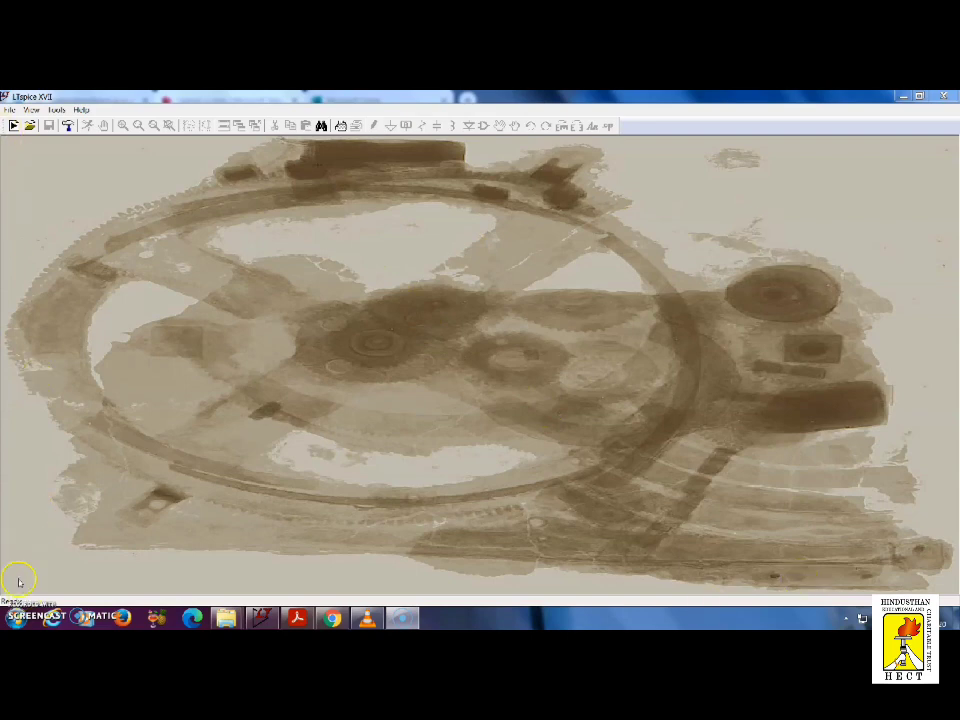
Create a new schematic and place one N-channel JFET (njf) near its centre.
click(8, 110)
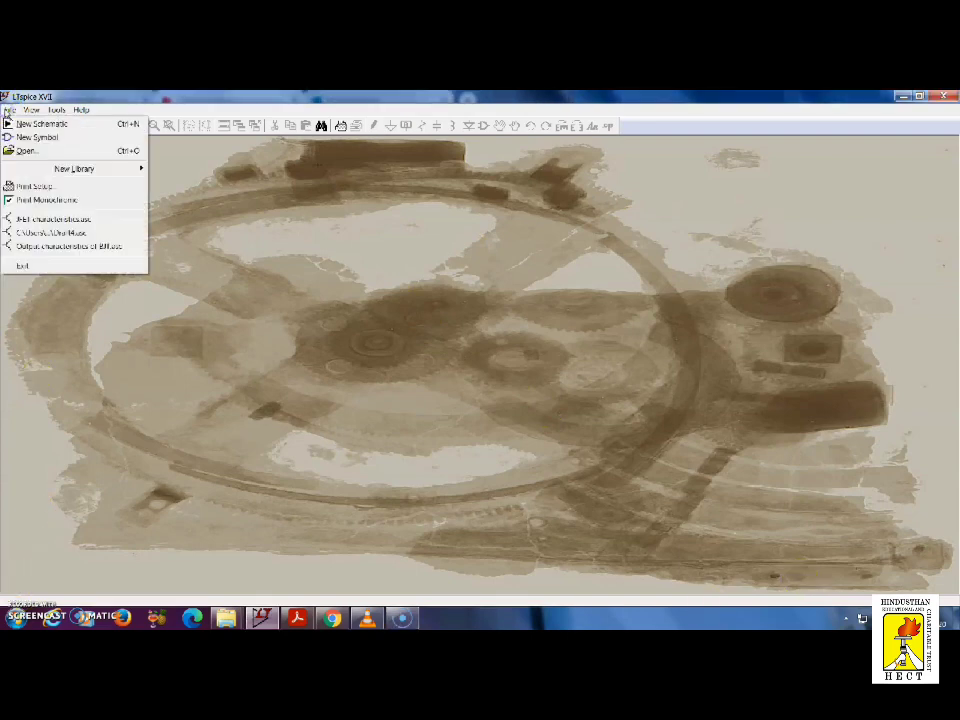
click(20, 122)
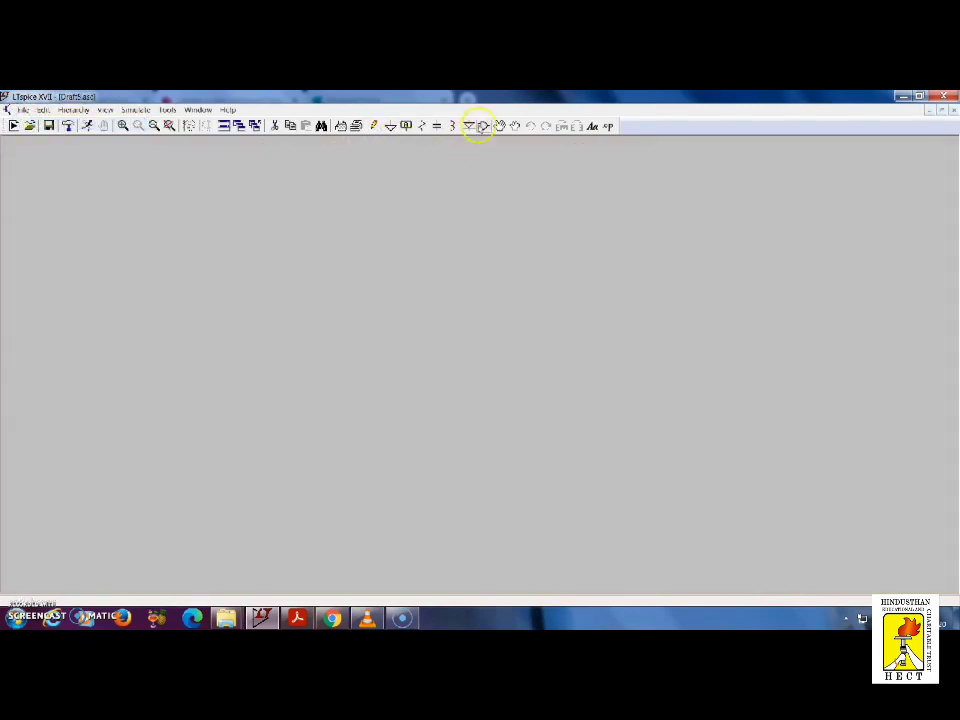
click(484, 125)
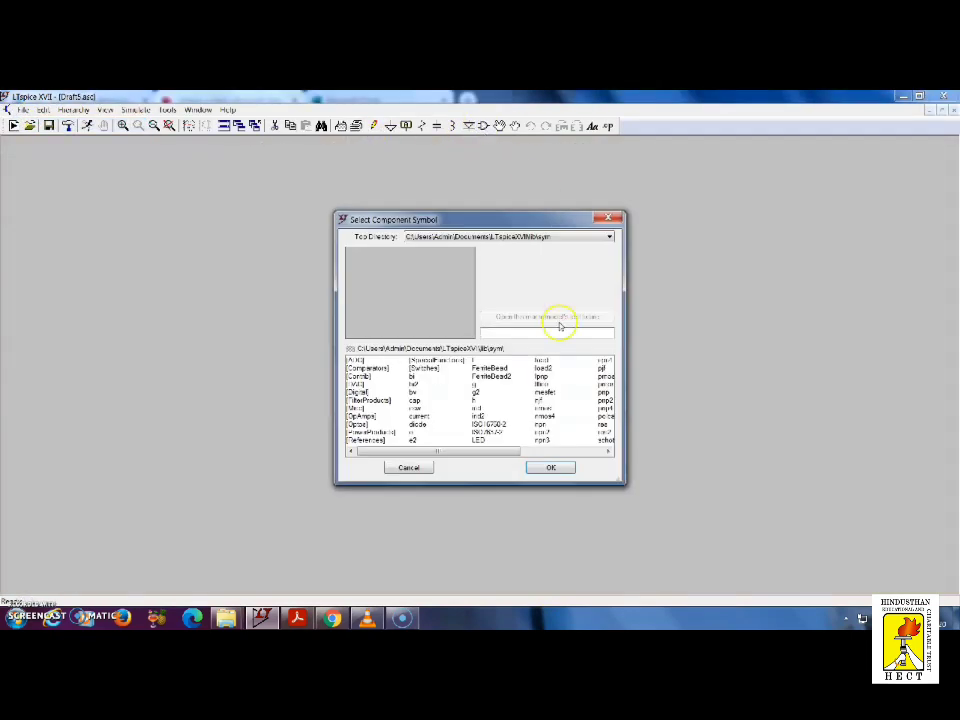
click(542, 400)
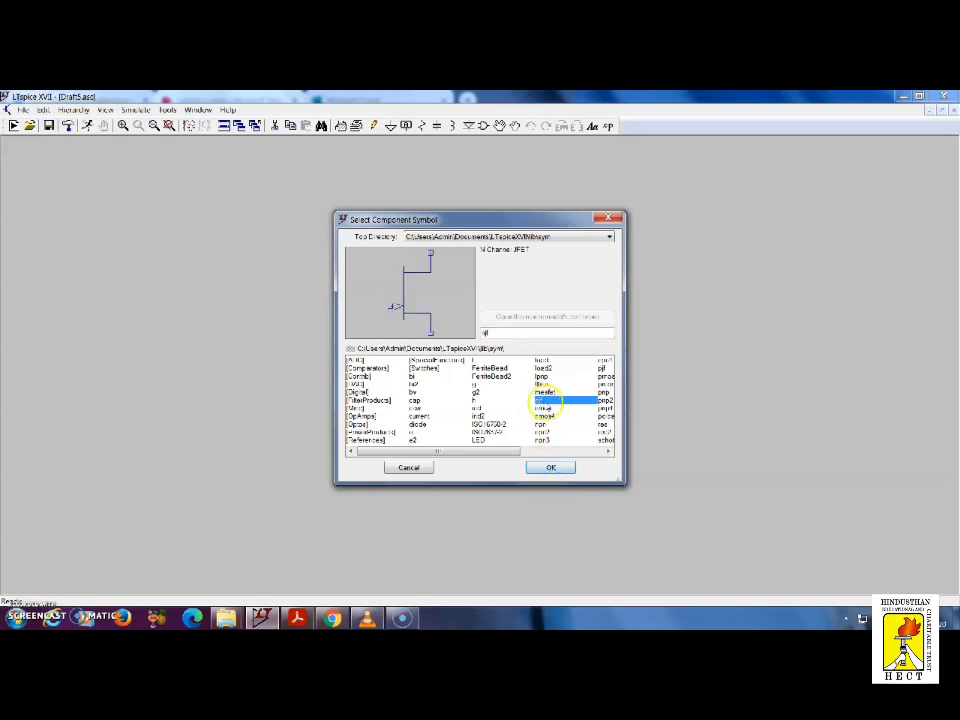
click(552, 467)
click(401, 279)
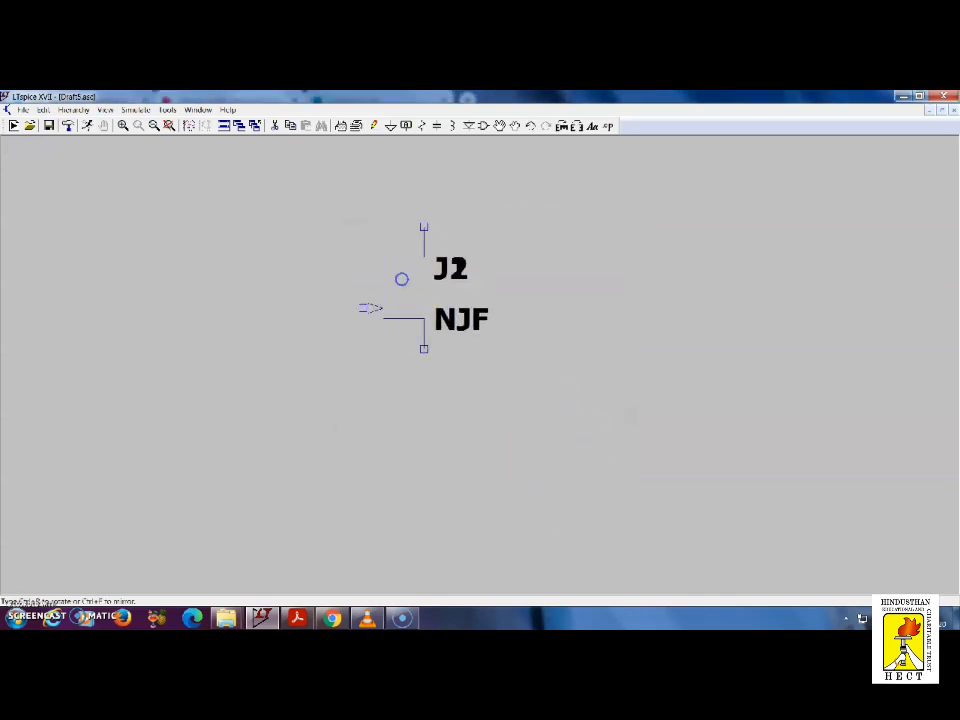
key(Escape)
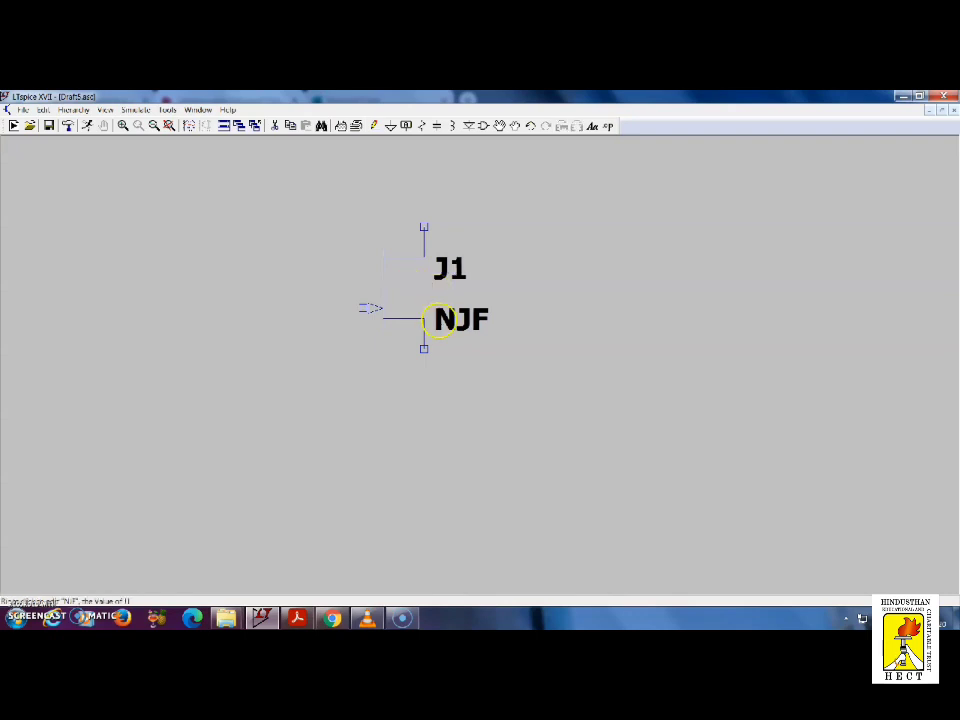
Assign the 2N3819 transistor model to JFET J1.
right_click(390, 290)
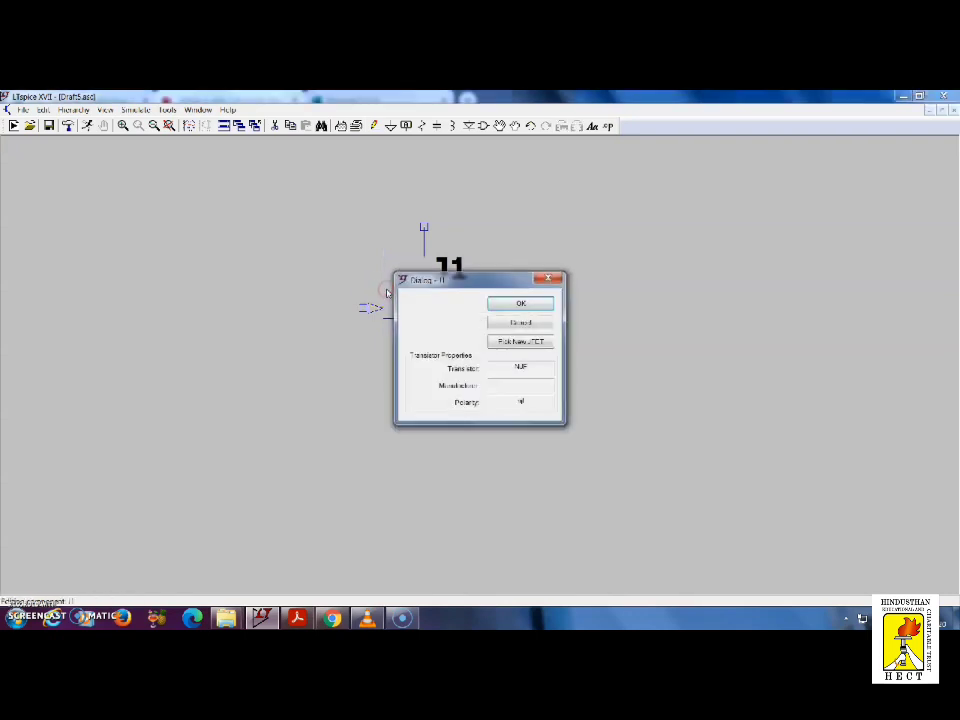
click(504, 337)
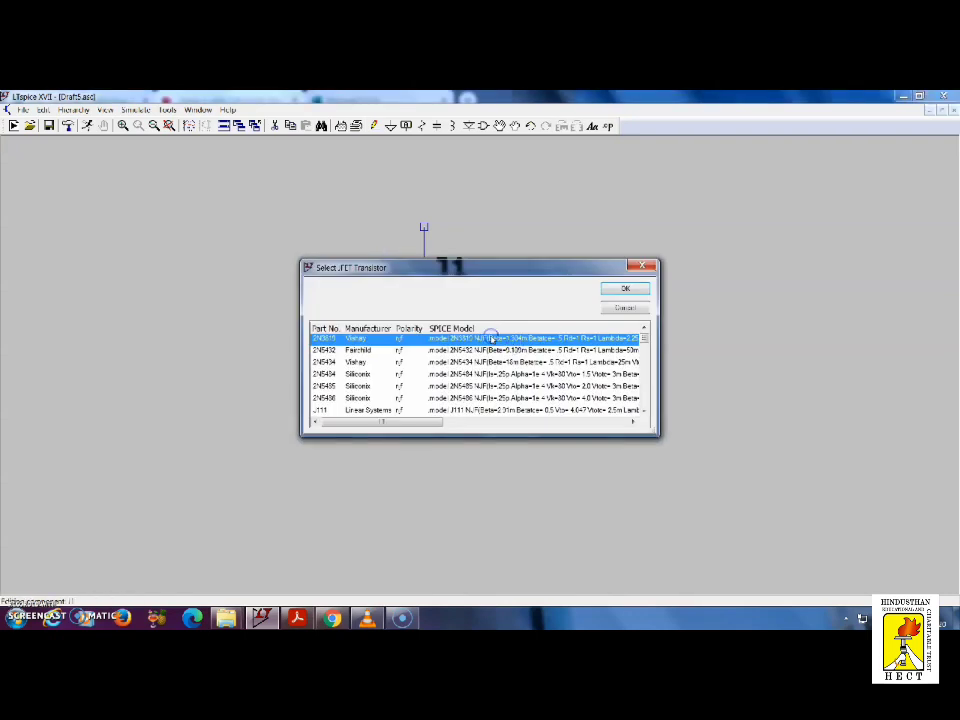
click(625, 289)
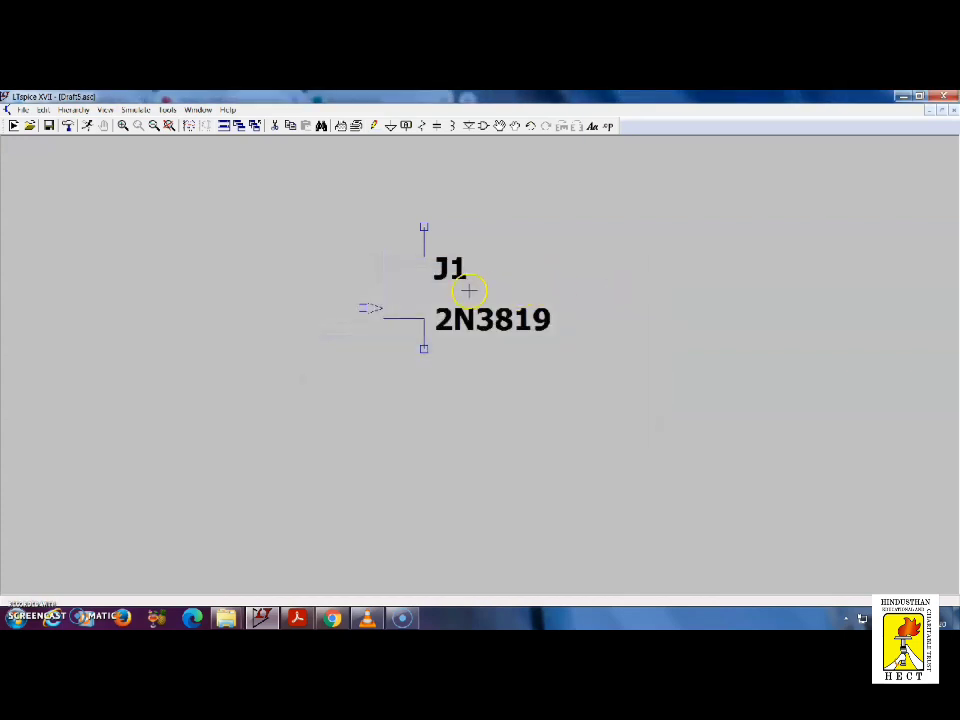
Place two horizontal resistors, R1 on the gate side and R2 on the drain side of the JFET.
click(424, 126)
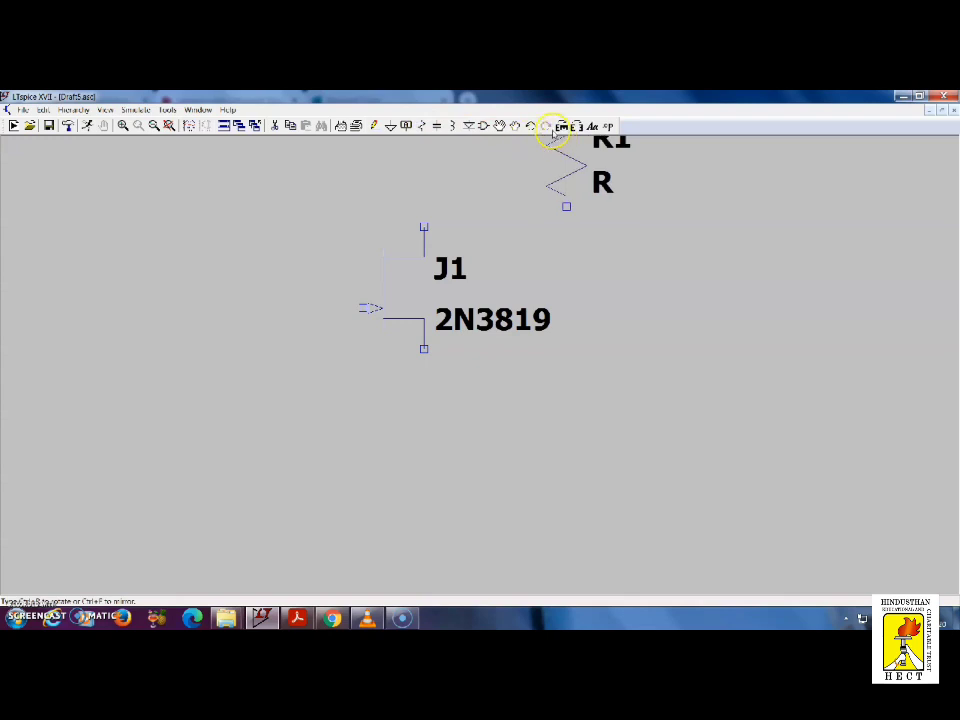
key(ctrl+r)
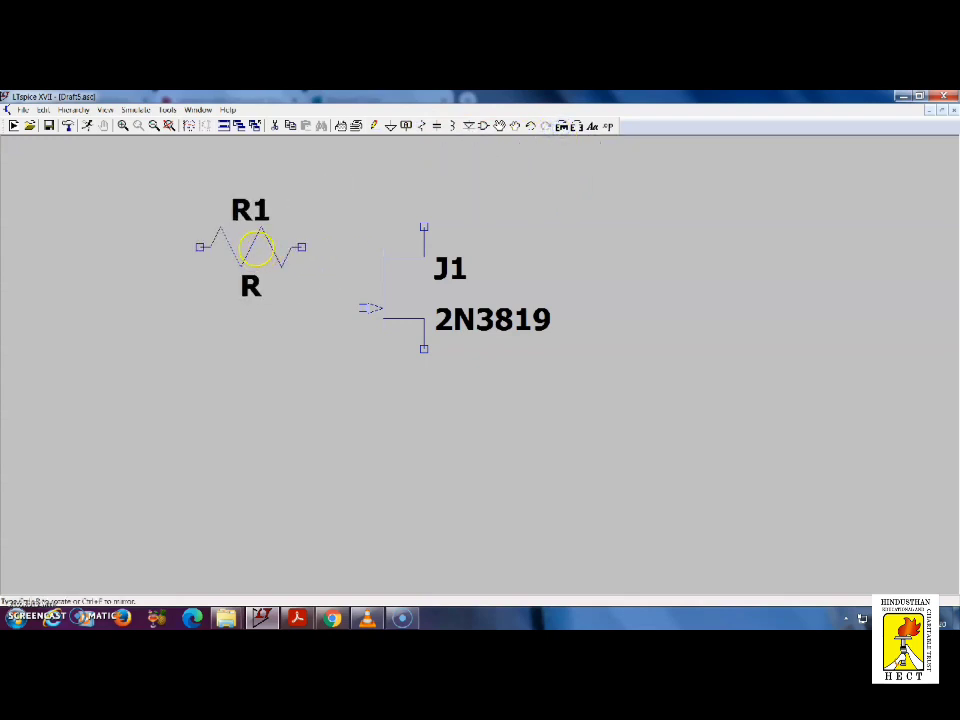
click(243, 252)
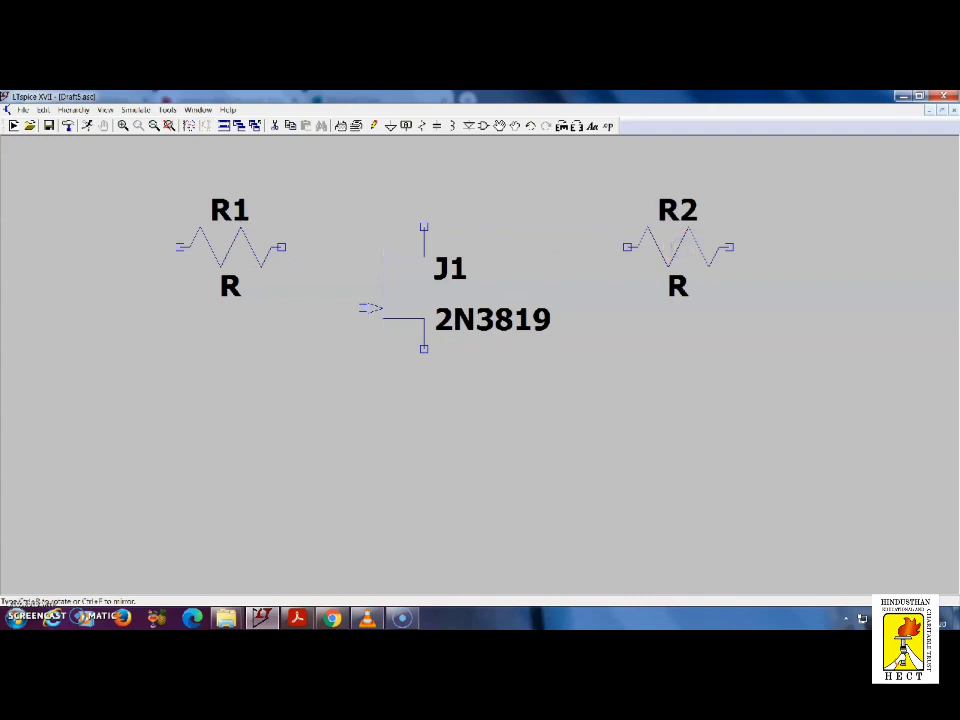
key(Escape)
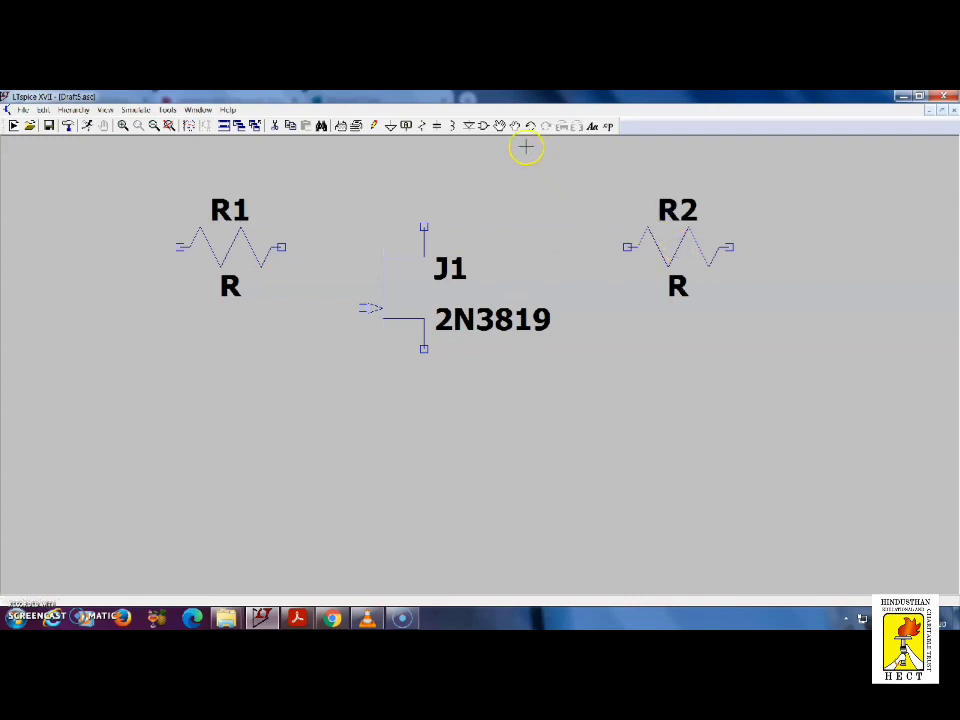
Place two voltage sources, V1 below the outer end of R2 and V2 below the outer end of R1.
click(482, 127)
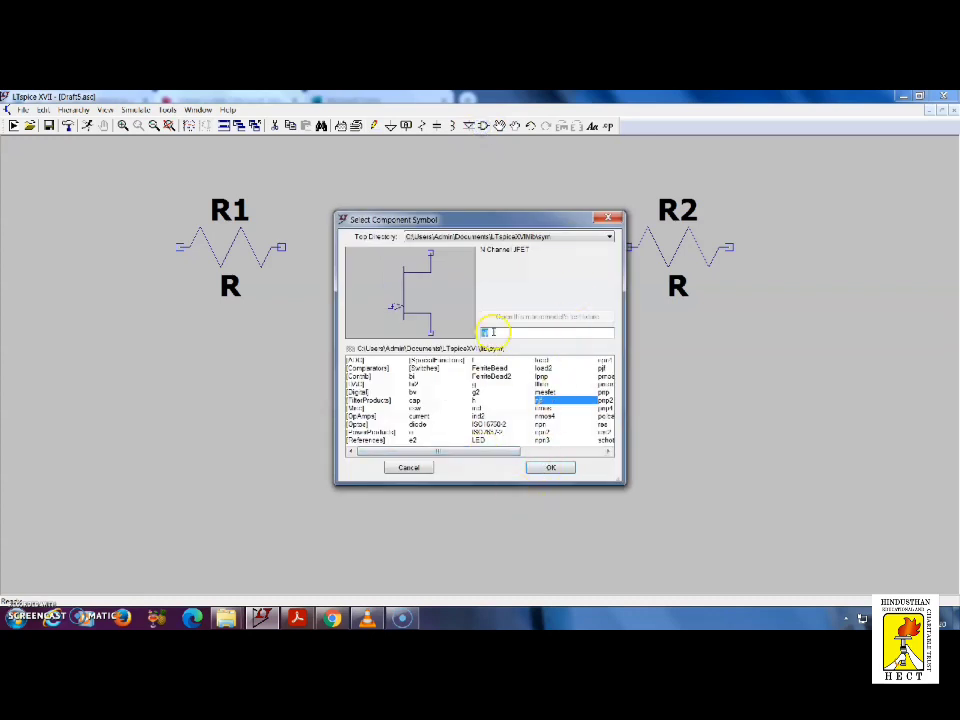
text(voltage)
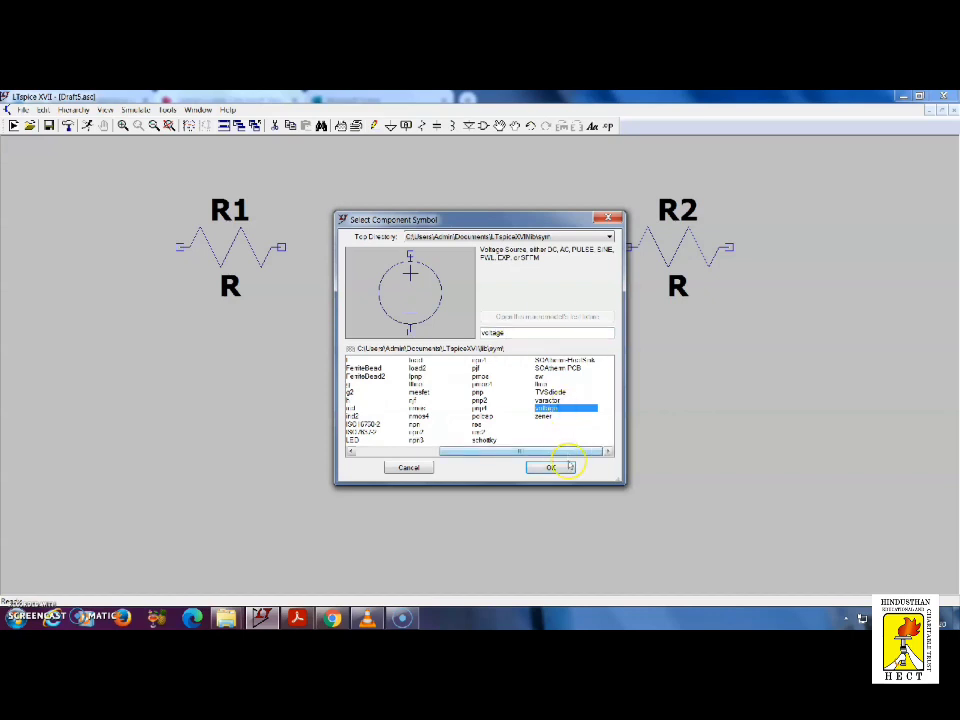
click(551, 467)
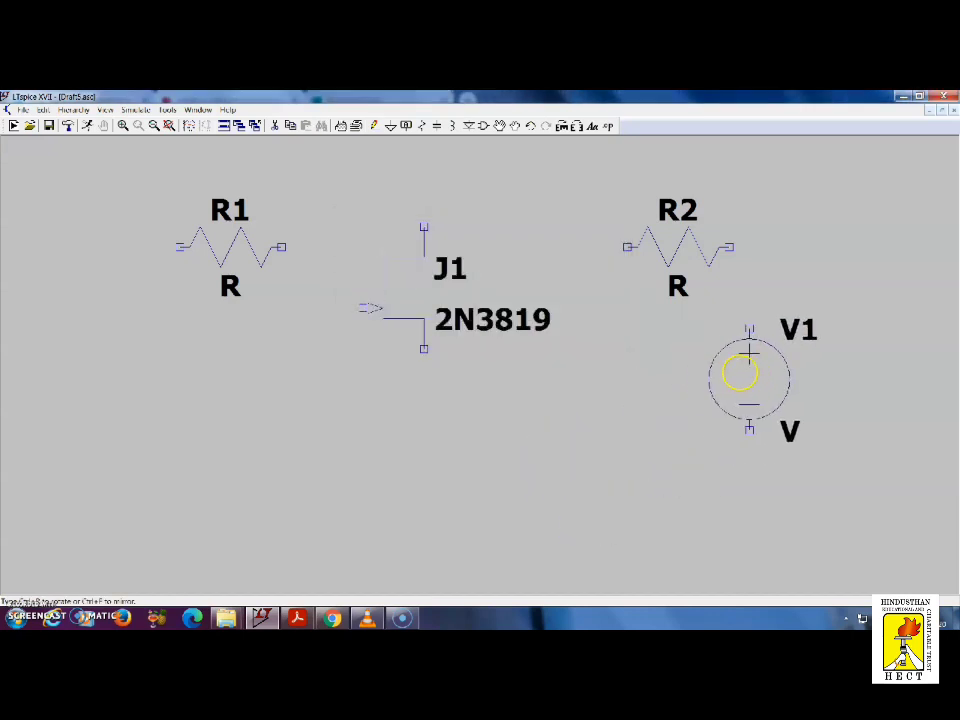
click(768, 356)
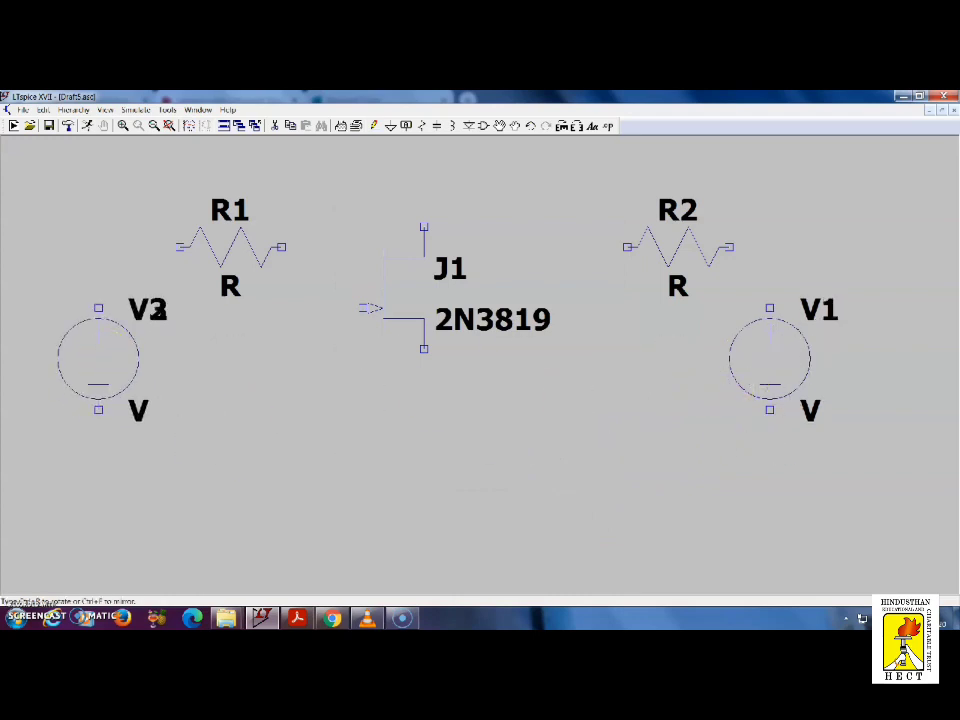
key(Escape)
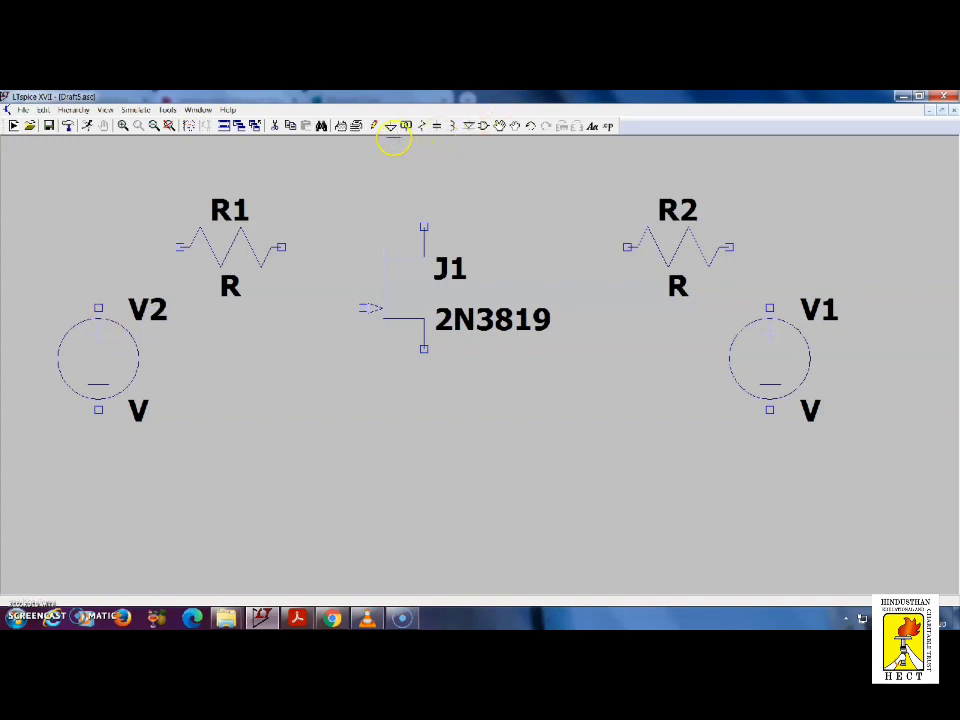
Place three ground symbols, one each below V2, the JFET's source terminal and V1.
click(390, 125)
click(98, 470)
click(424, 451)
click(771, 468)
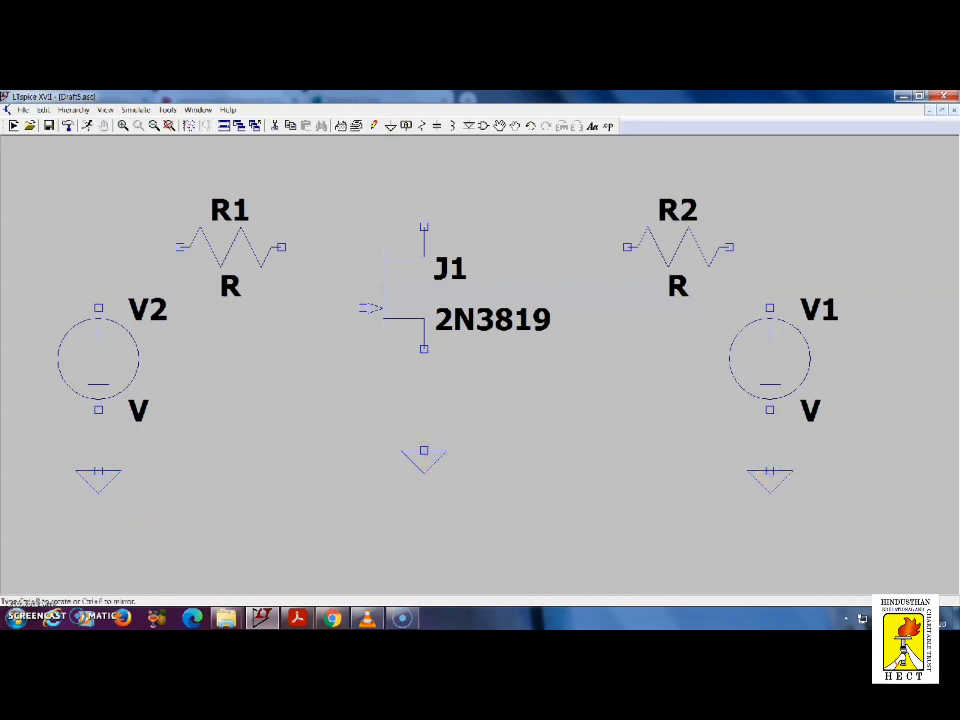
key(Escape)
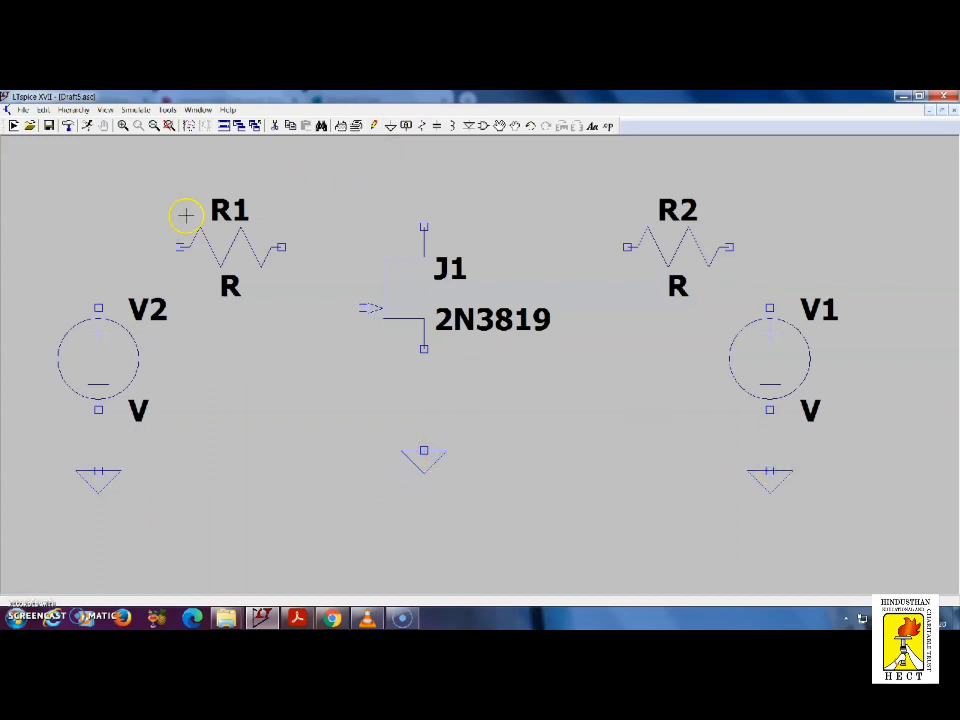
Wire the positive terminal of V2 to R1, and the other end of R1 to the JFET's gate.
click(374, 125)
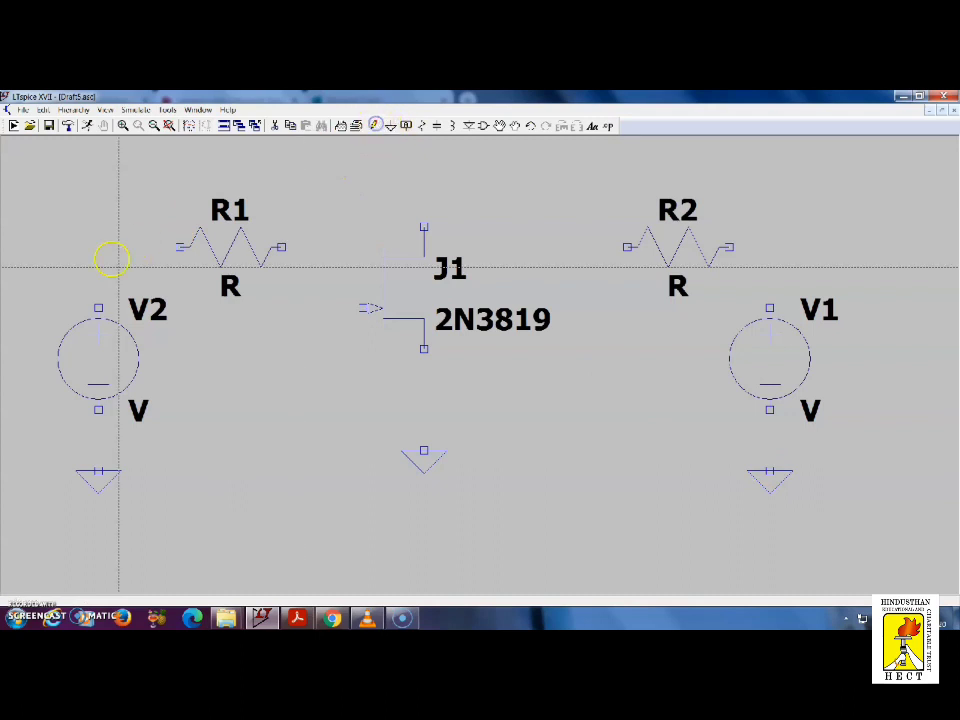
click(96, 300)
click(99, 286)
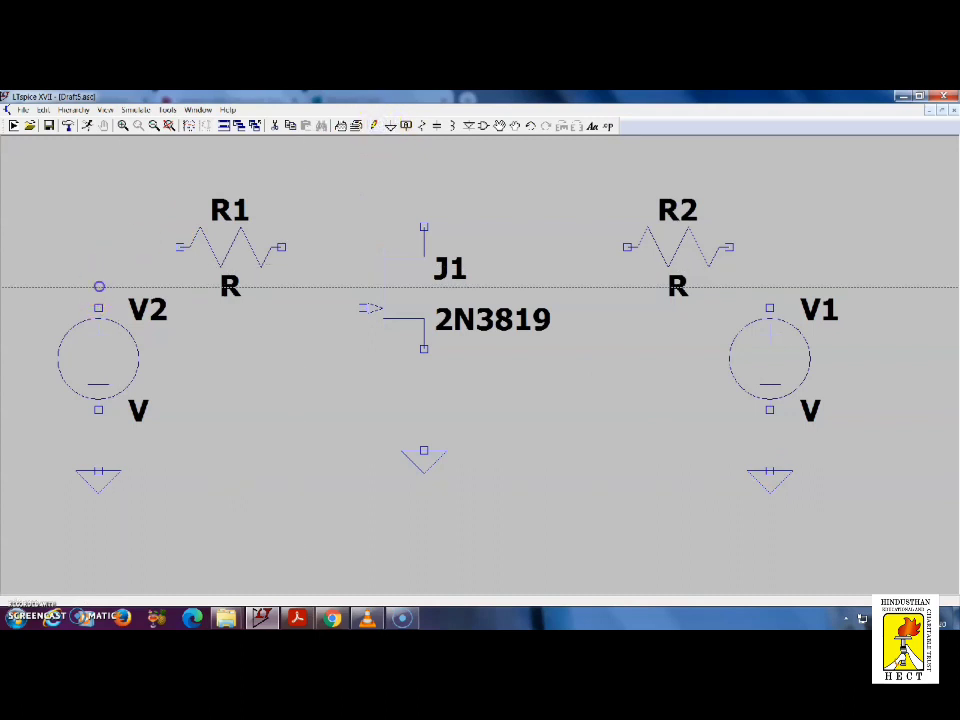
drag(99, 286, 107, 252)
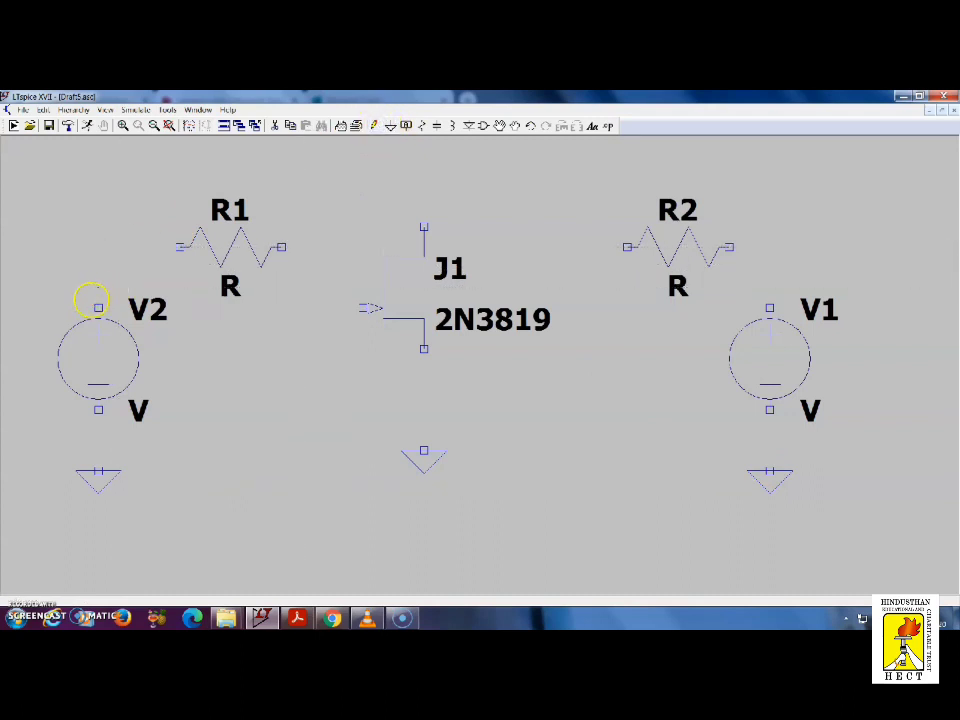
click(96, 249)
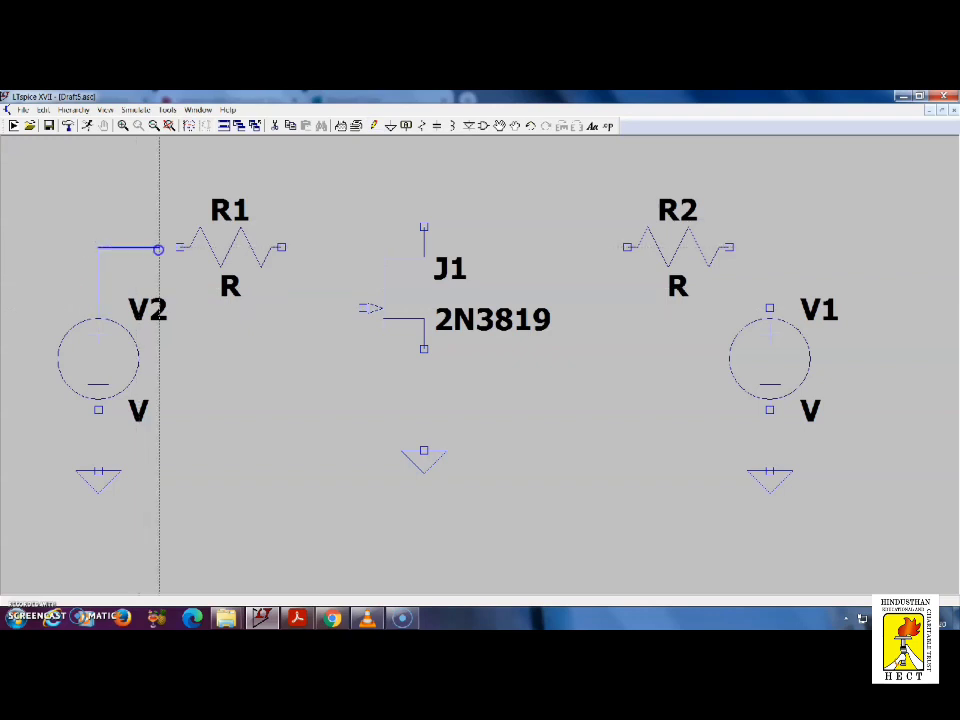
click(173, 250)
click(284, 248)
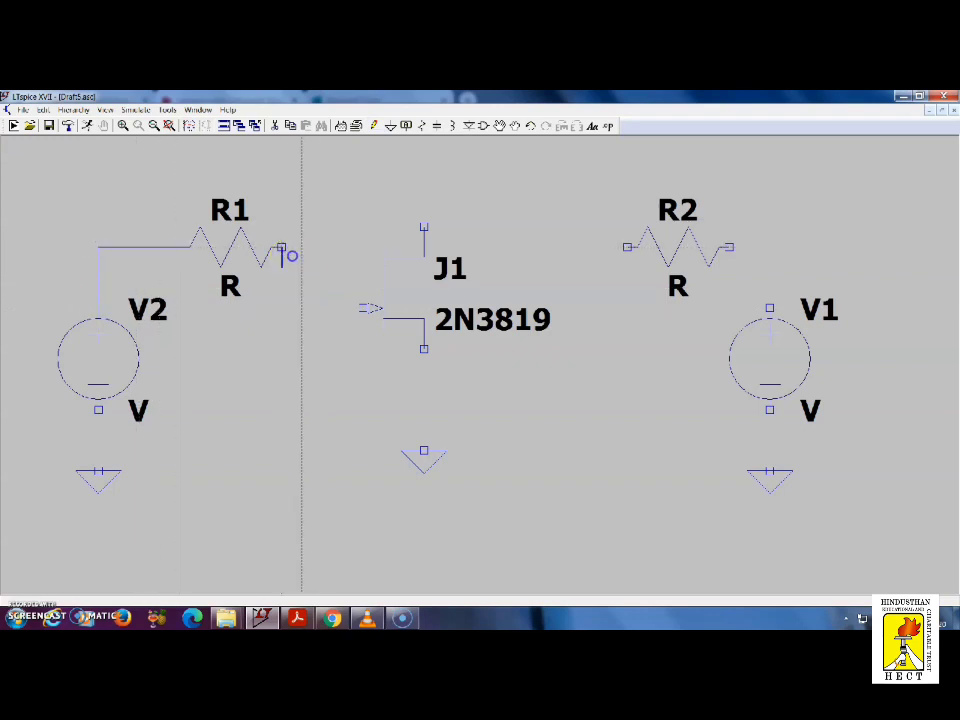
click(337, 257)
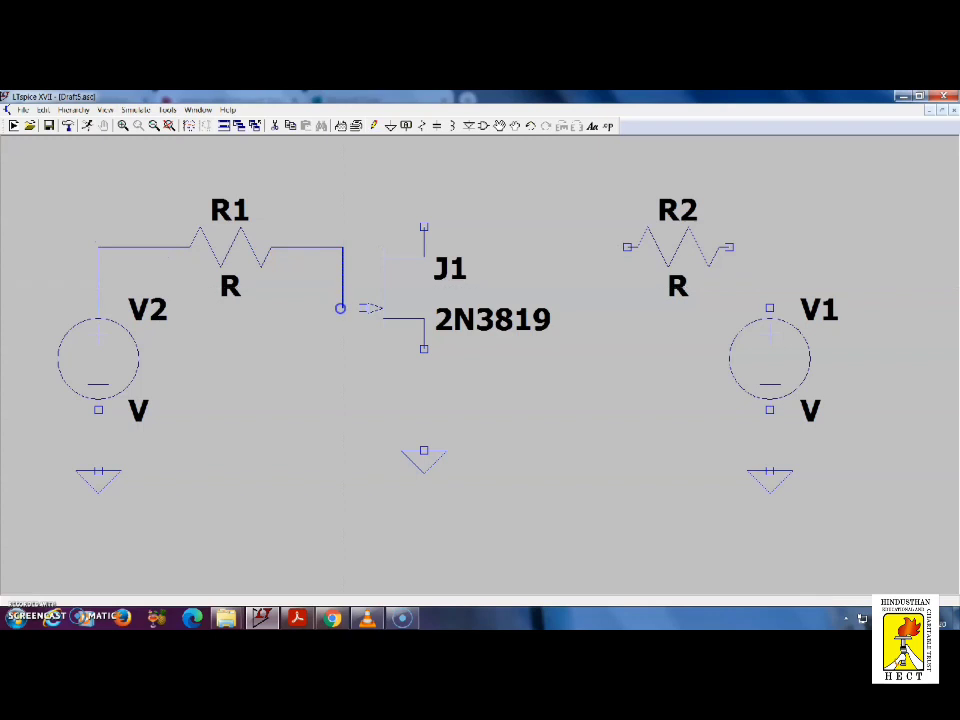
click(341, 308)
click(362, 308)
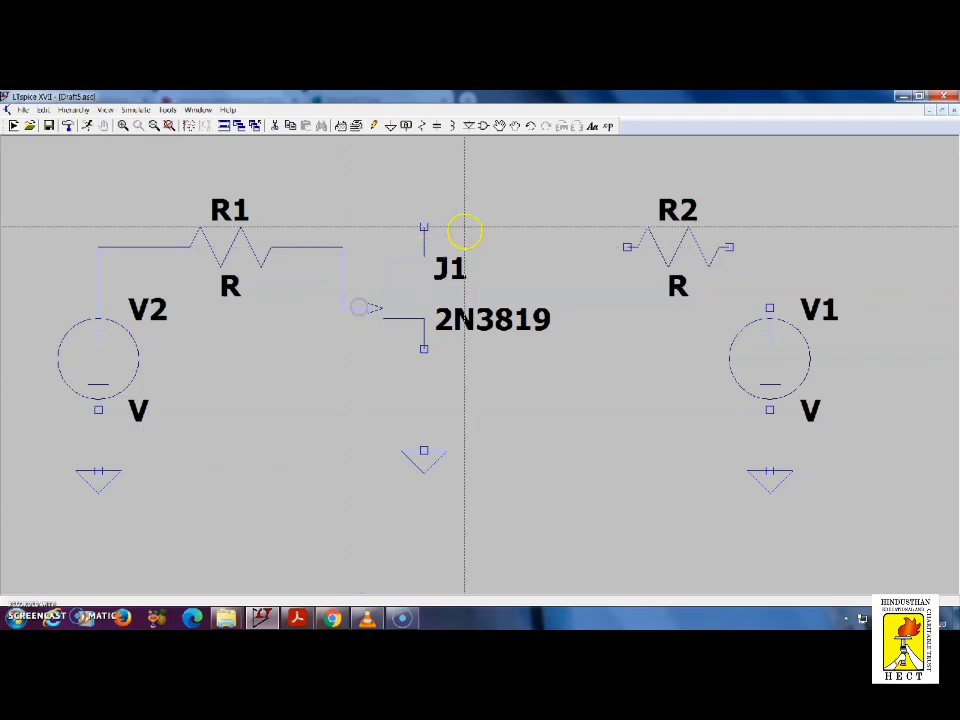
Wire the JFET's drain to R2, and the other end of R2 to the positive terminal of V1.
click(424, 227)
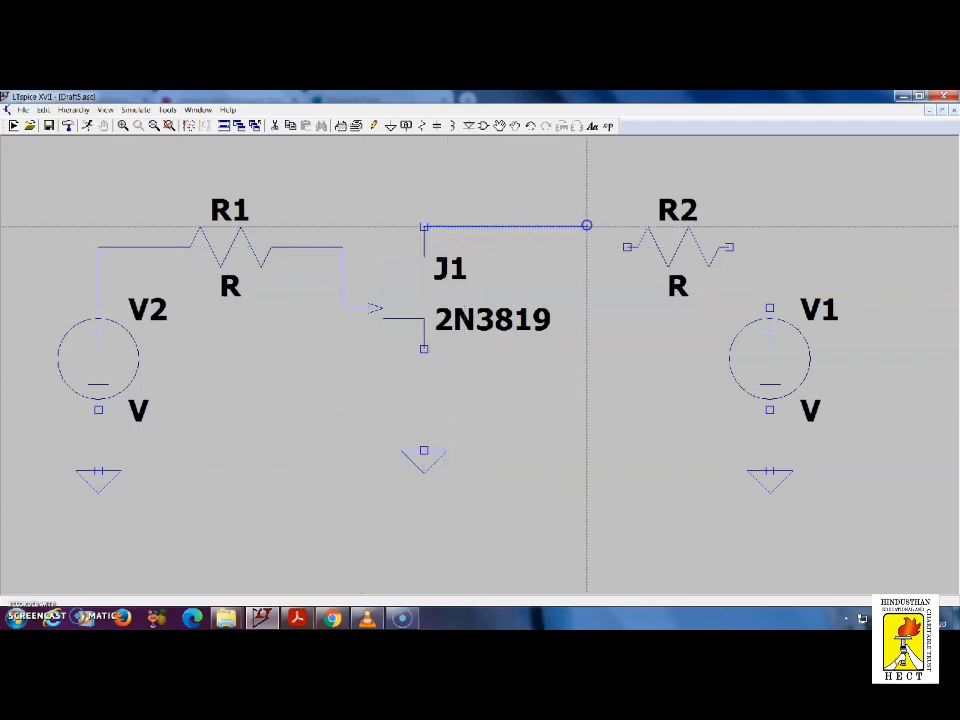
click(607, 227)
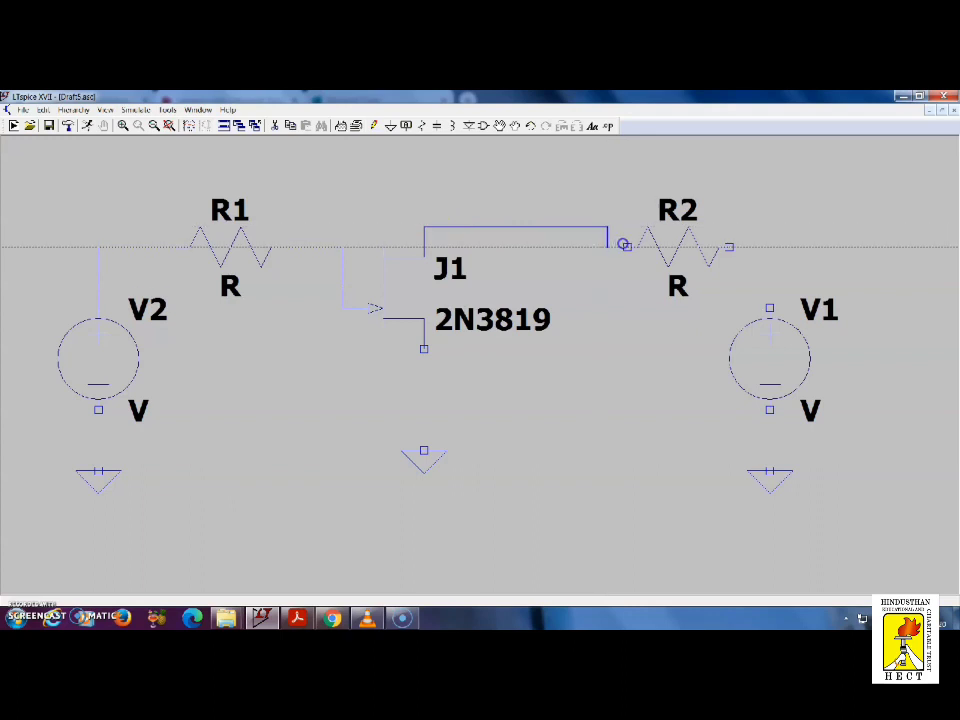
click(621, 245)
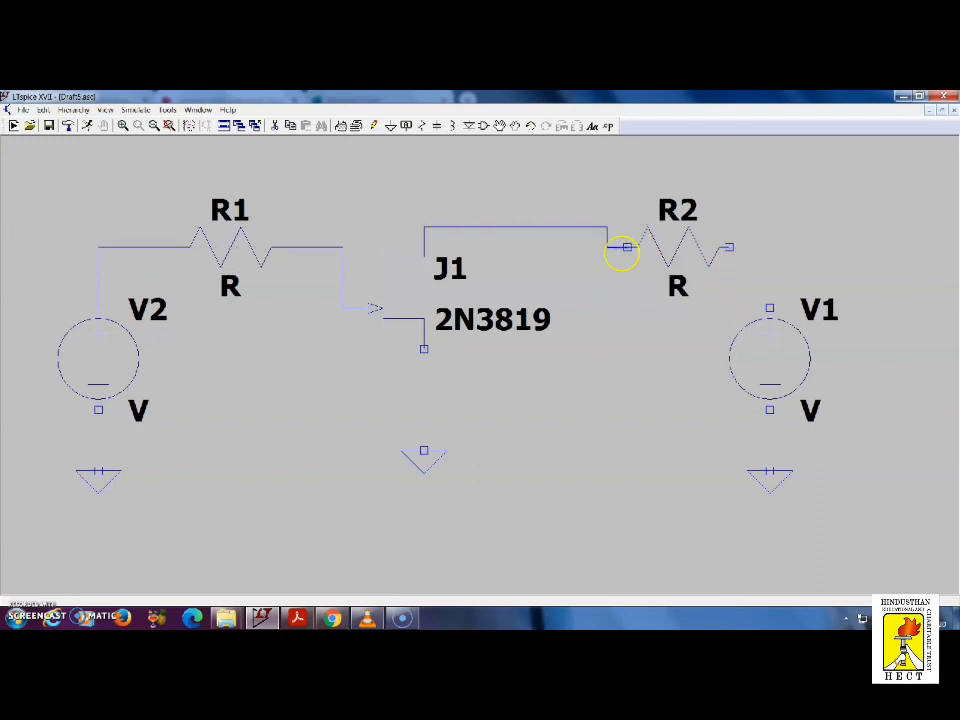
click(729, 247)
Wire the negative terminal of V1, the JFET's source and the negative terminal of V2 to their ground symbols.
click(767, 407)
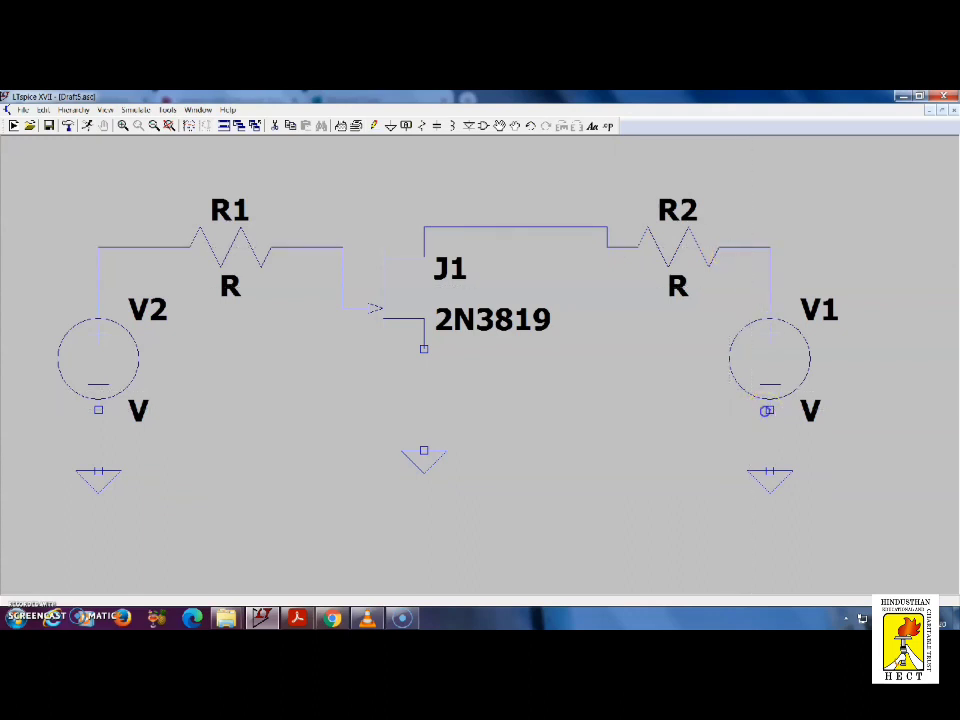
click(769, 469)
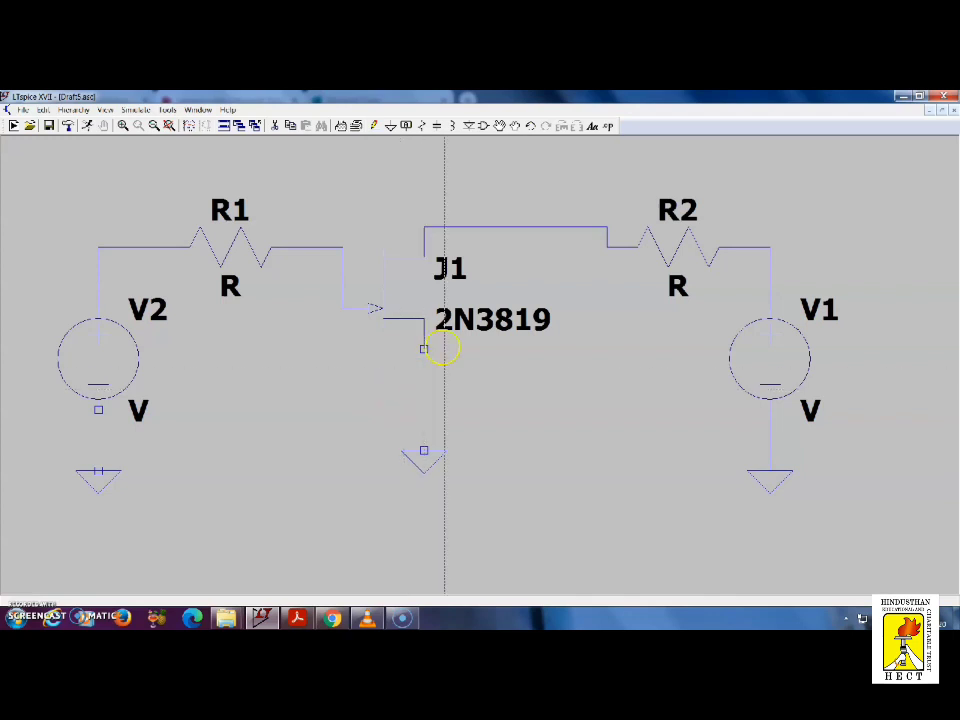
click(424, 349)
click(423, 449)
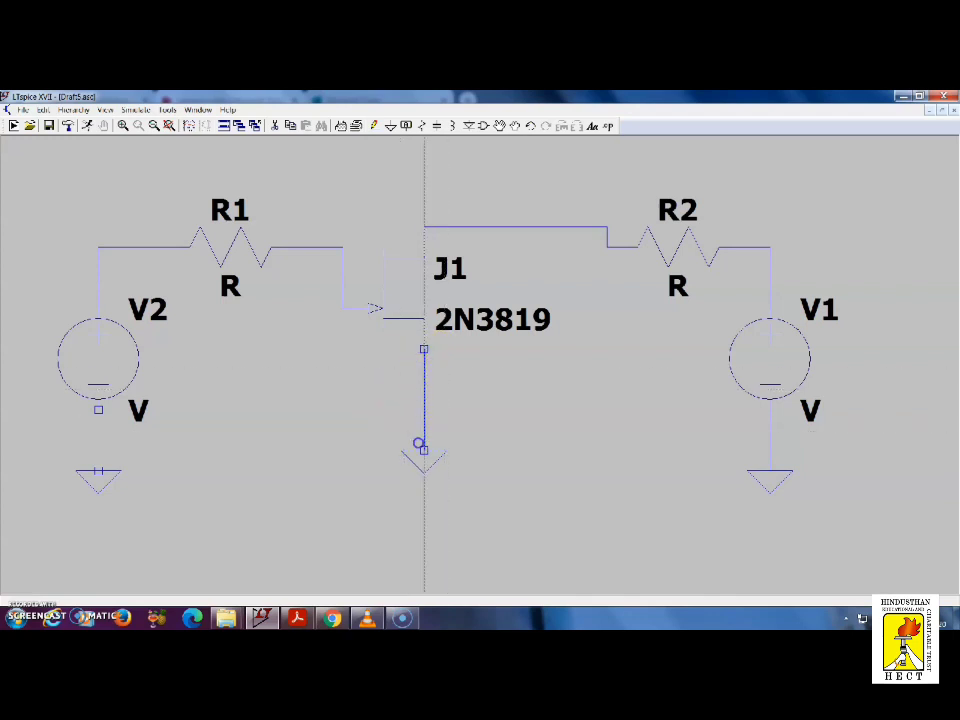
click(98, 409)
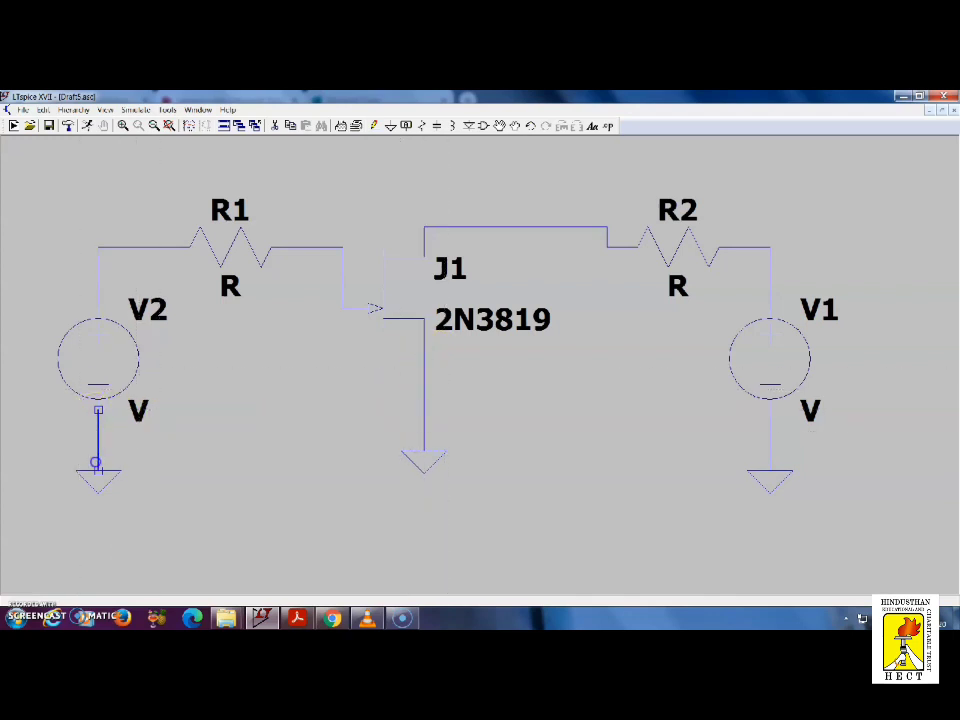
click(95, 469)
key(F3)
key(Escape)
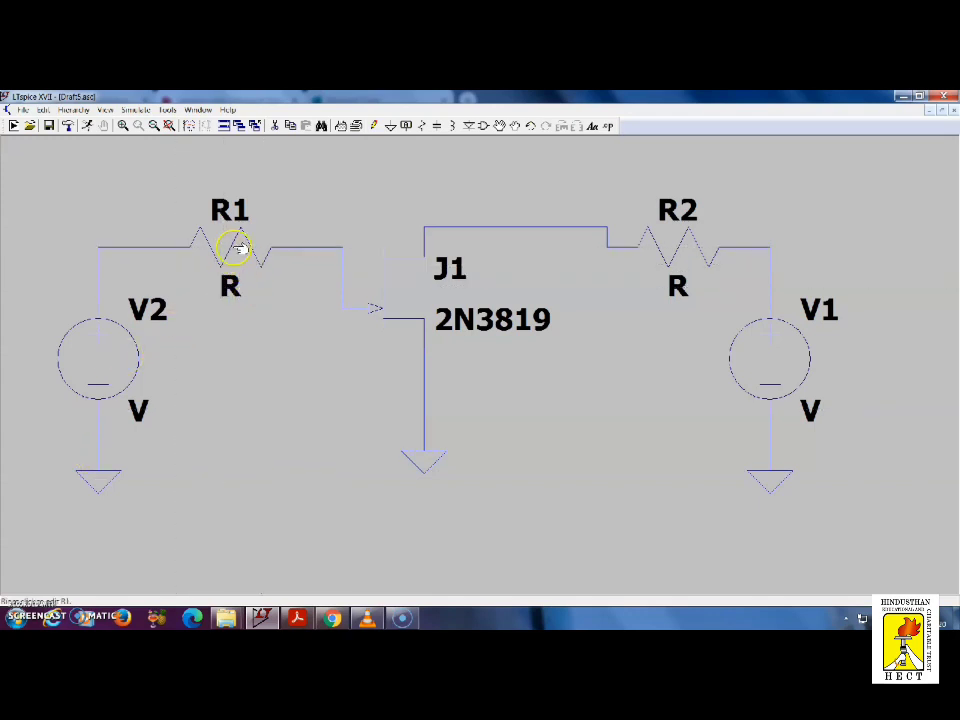
Set the resistance of both R1 and R2 to 1K.
right_click(239, 248)
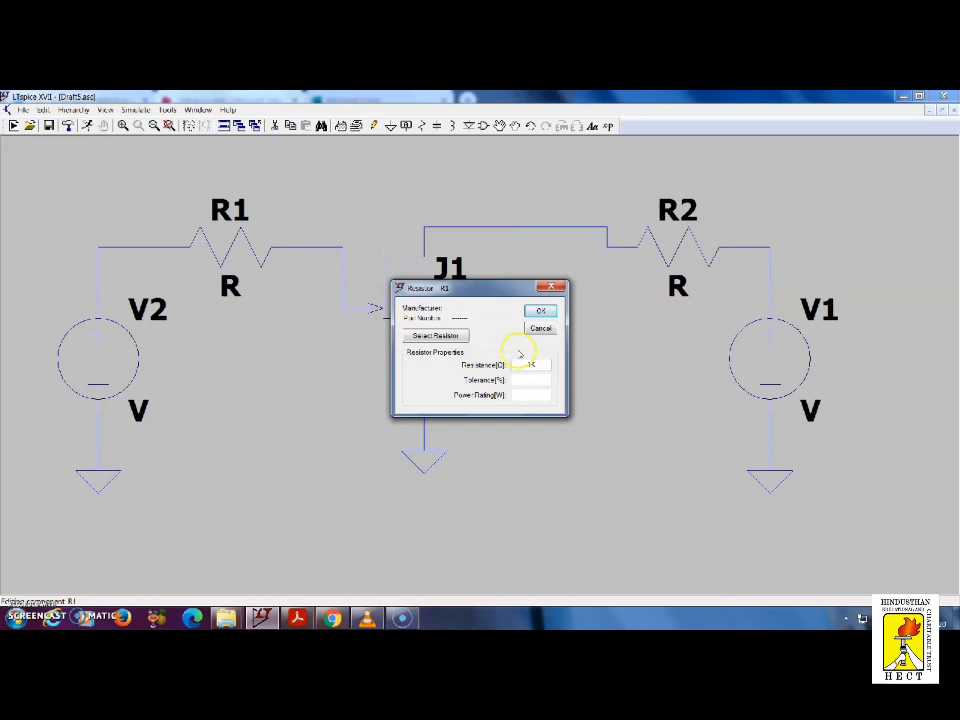
click(540, 311)
right_click(673, 245)
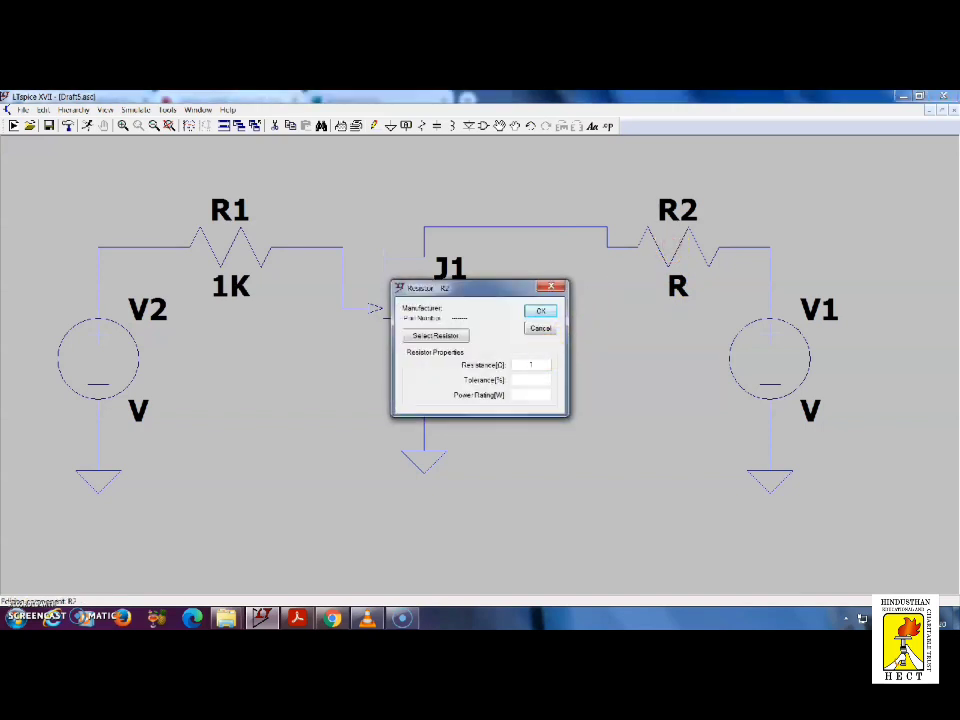
click(541, 311)
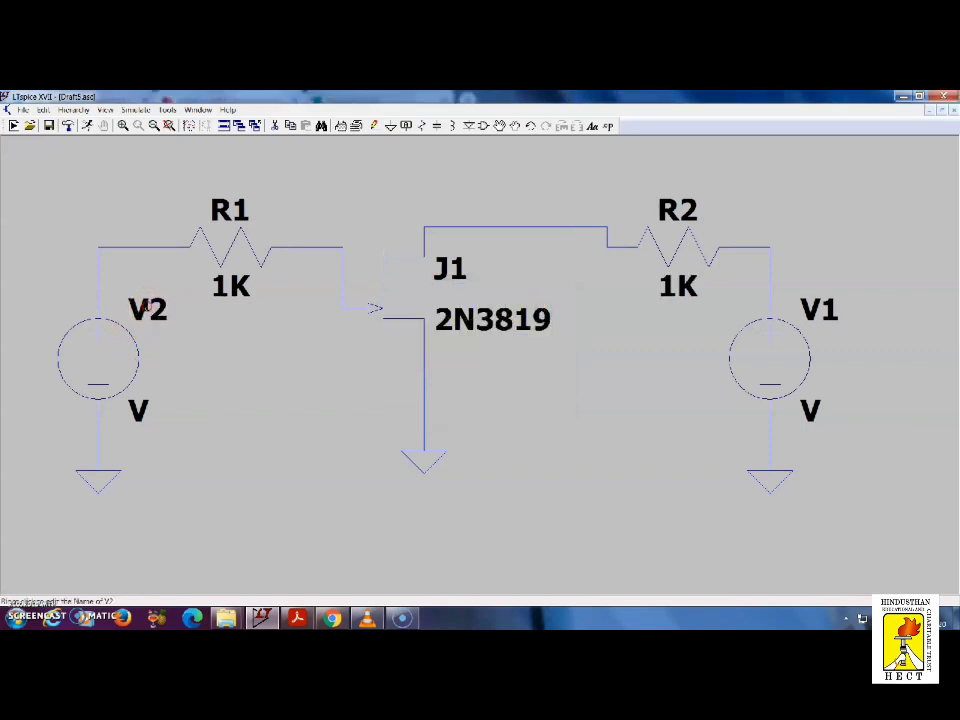
Rename the gate-side voltage source V2 as Vgs.
right_click(148, 309)
click(395, 377)
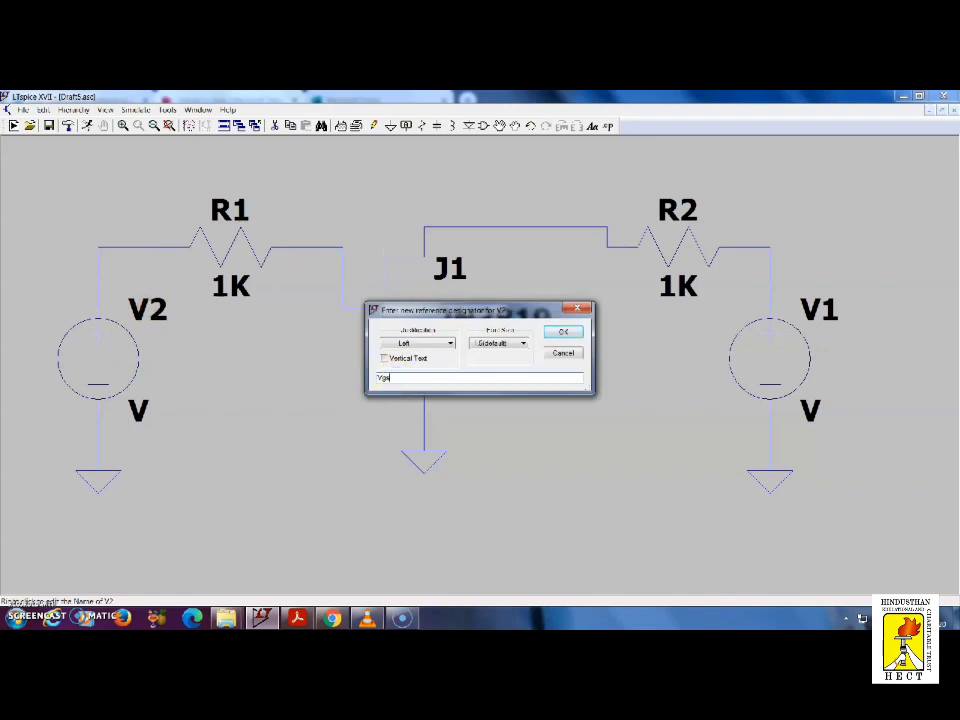
key(Return)
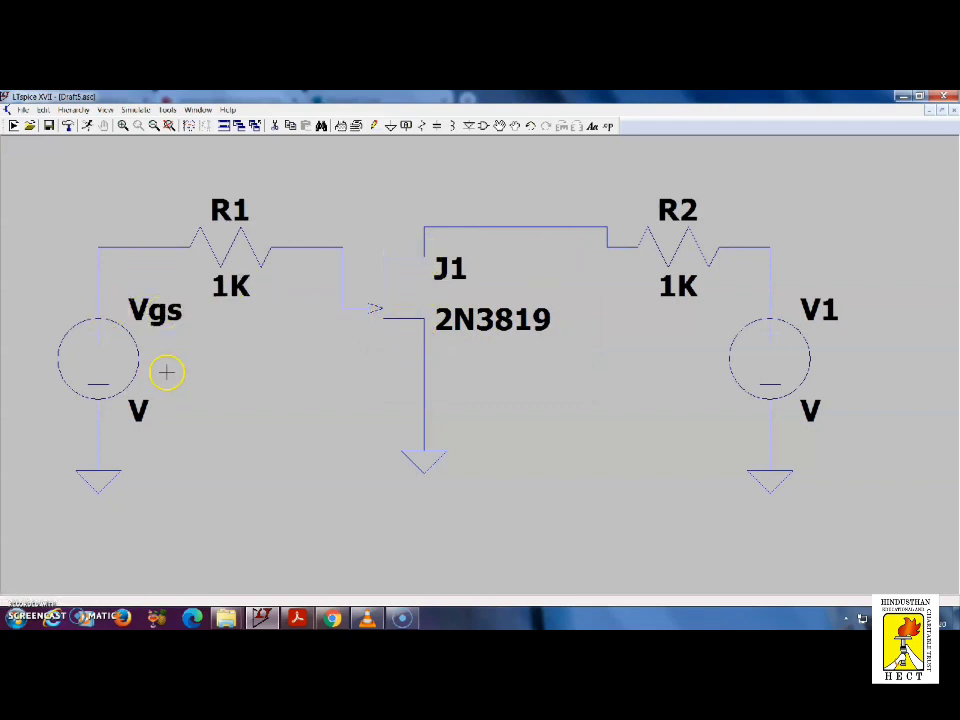
right_click(792, 333)
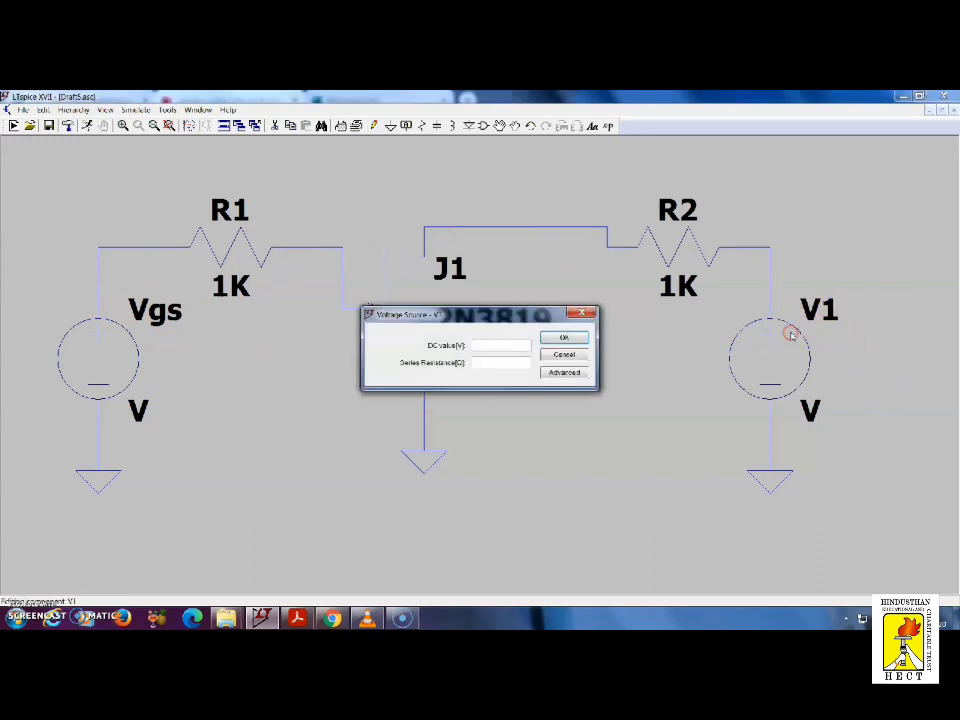
click(488, 346)
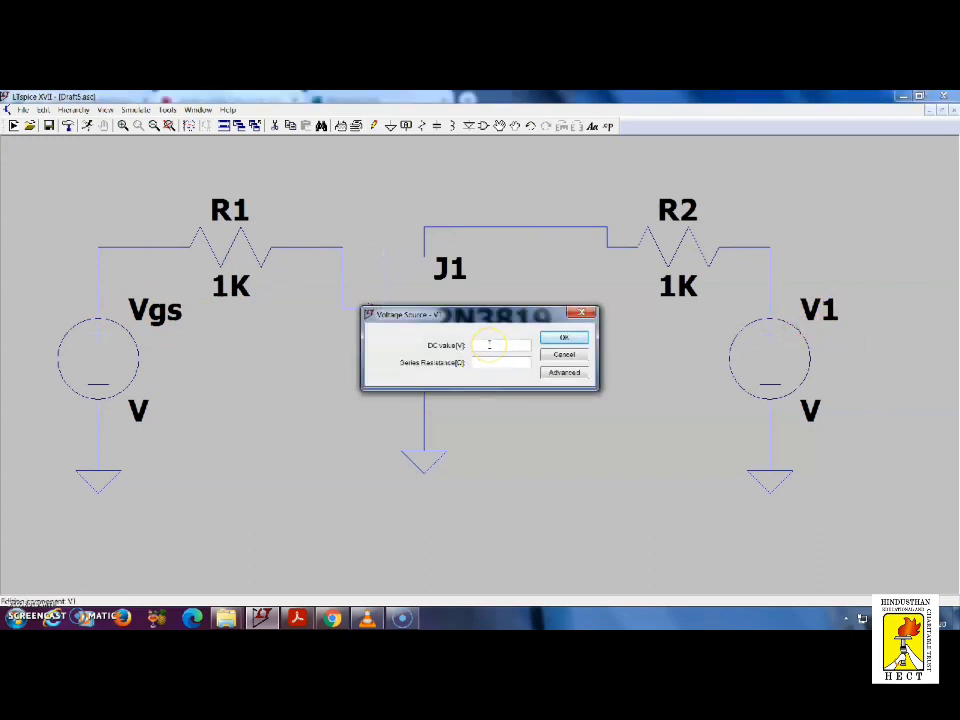
click(580, 314)
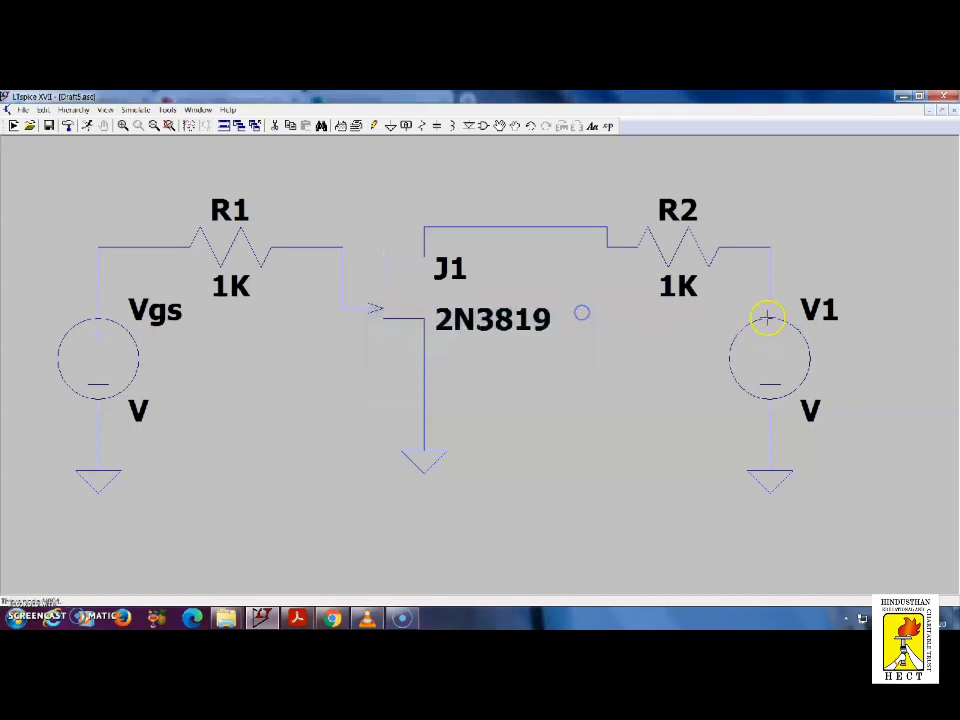
Rename the drain-side voltage source V1 as Vds.
right_click(836, 311)
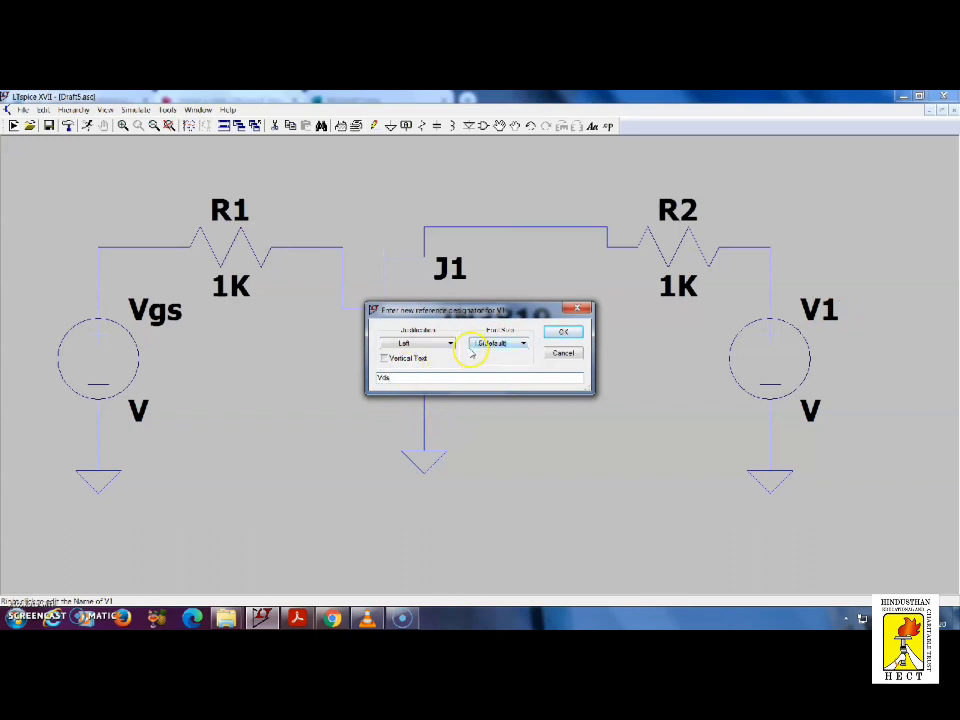
click(563, 331)
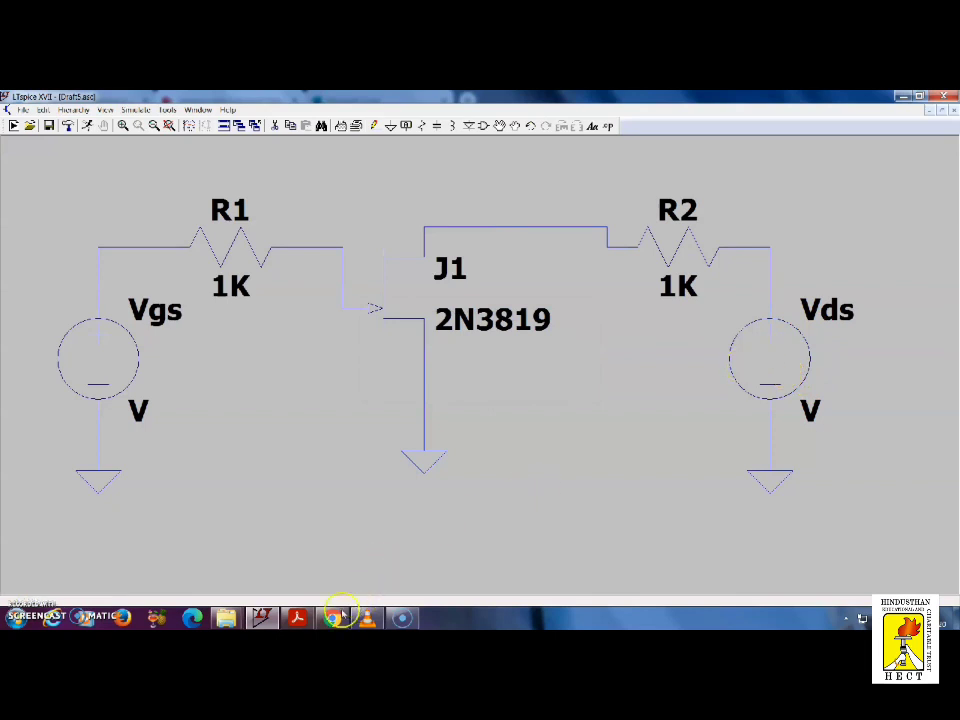
Consult the transfer characteristics table of EXP NO 2.pdf in Acrobat Reader and set the DC value of Vds to 10 V in LTspice.
click(298, 617)
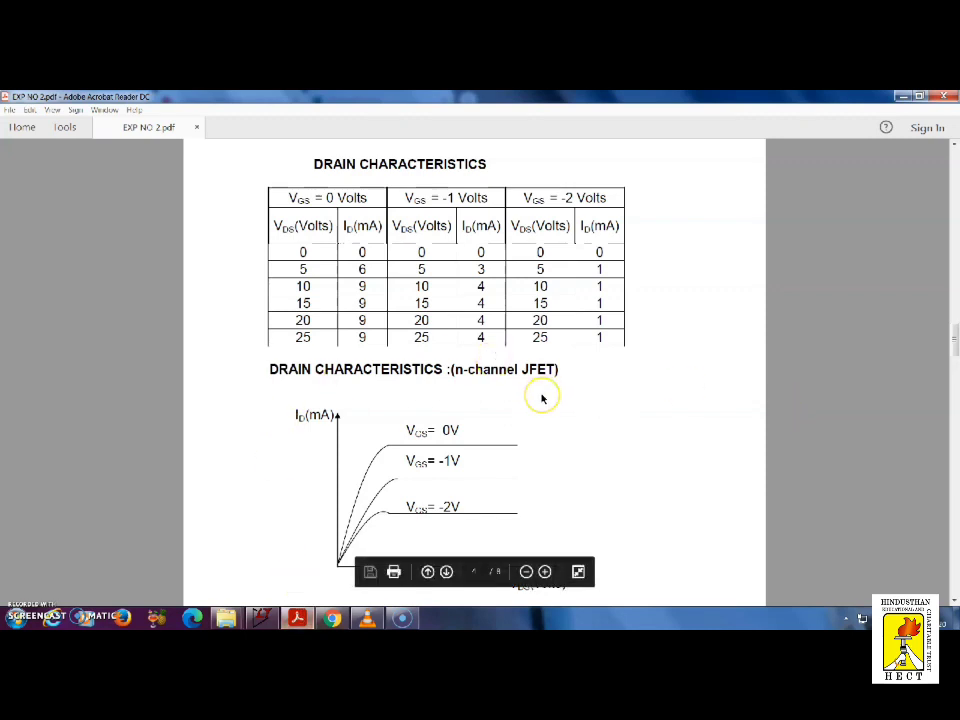
scroll(541, 399, down, 15)
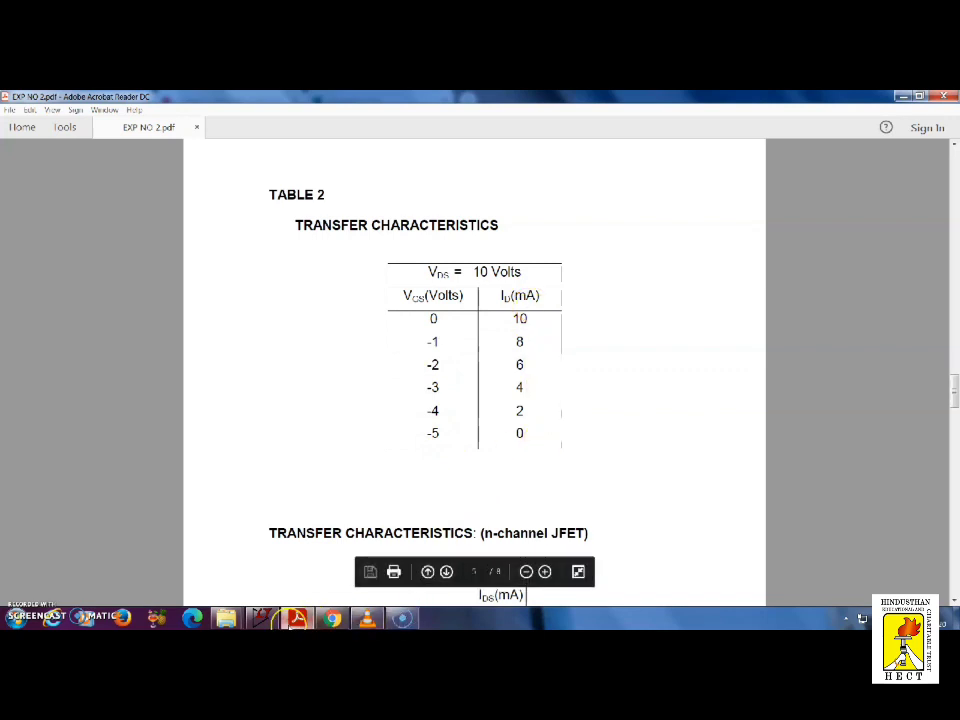
click(262, 617)
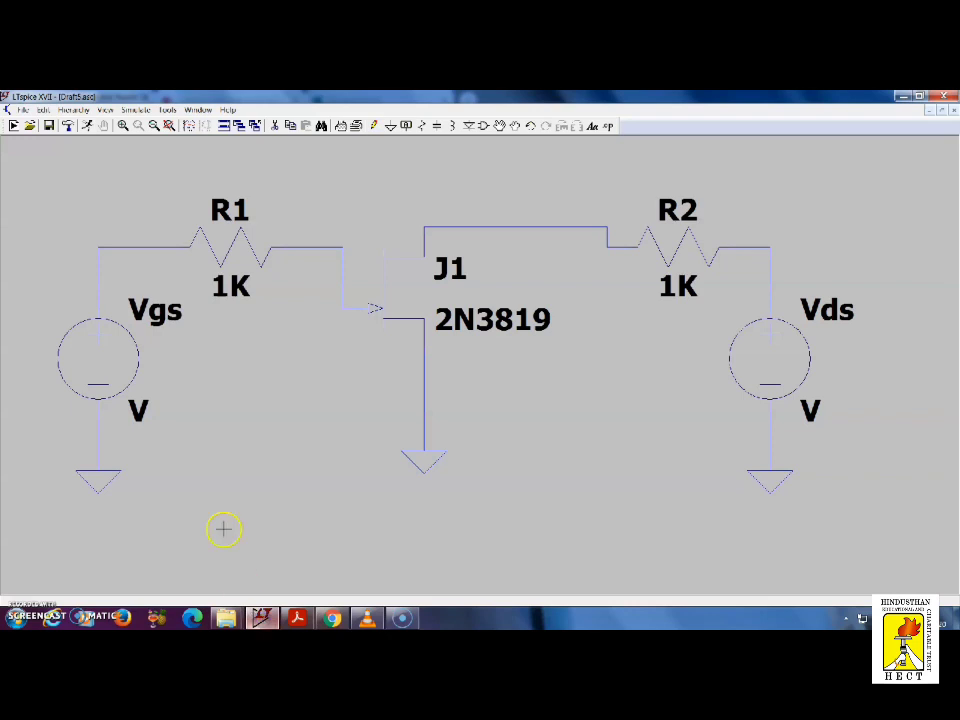
right_click(794, 353)
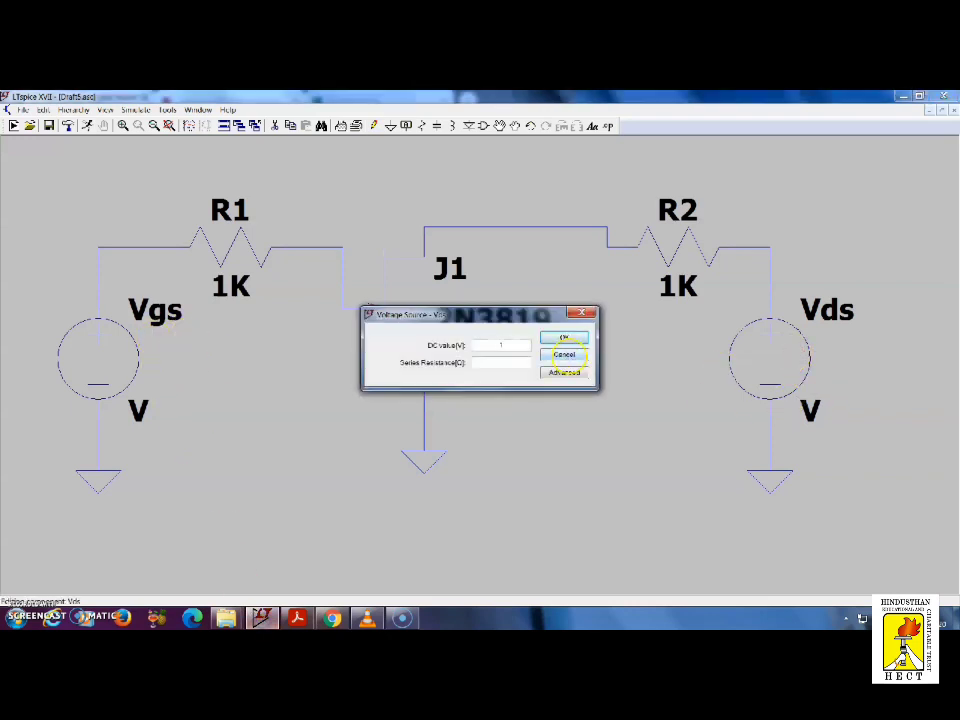
click(565, 339)
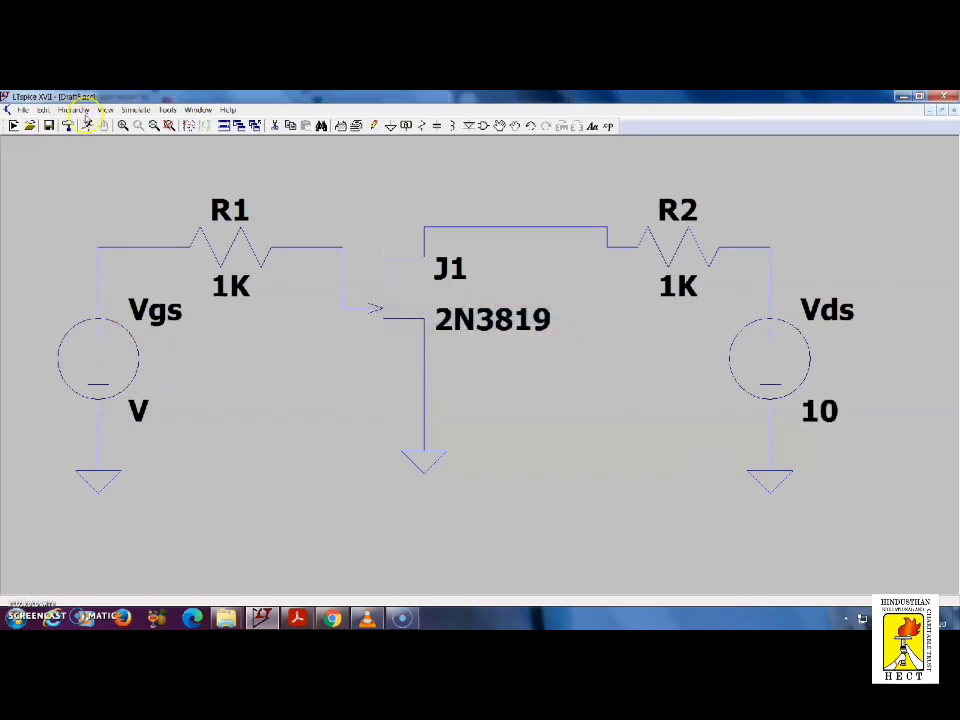
Configure and run a linear DC sweep of Vgs from 0 to -5 V with an increment of 1.
click(87, 125)
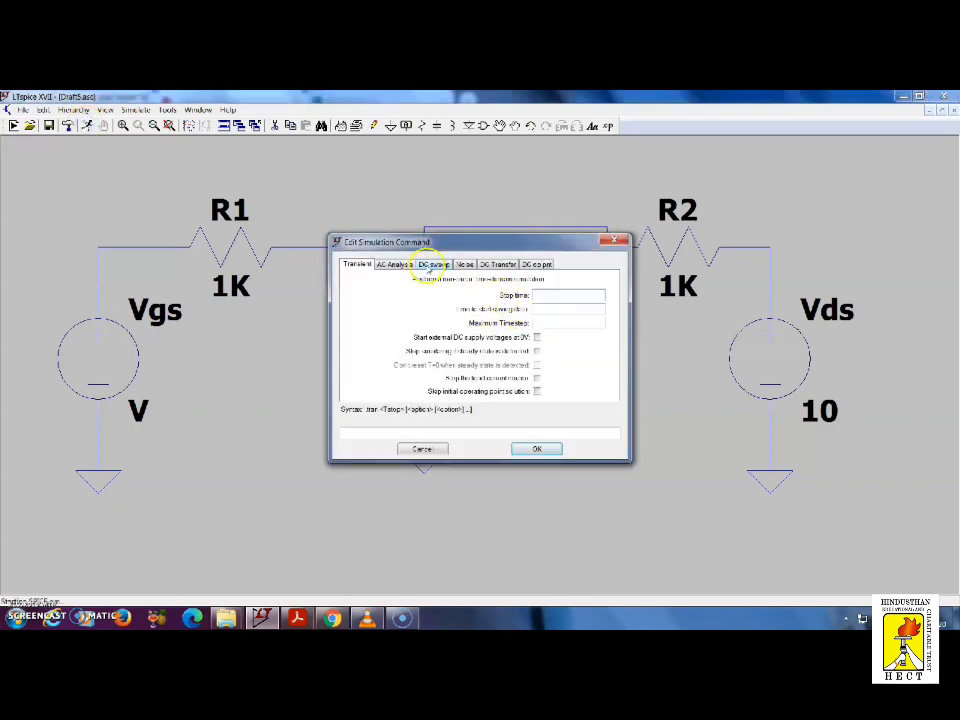
click(434, 264)
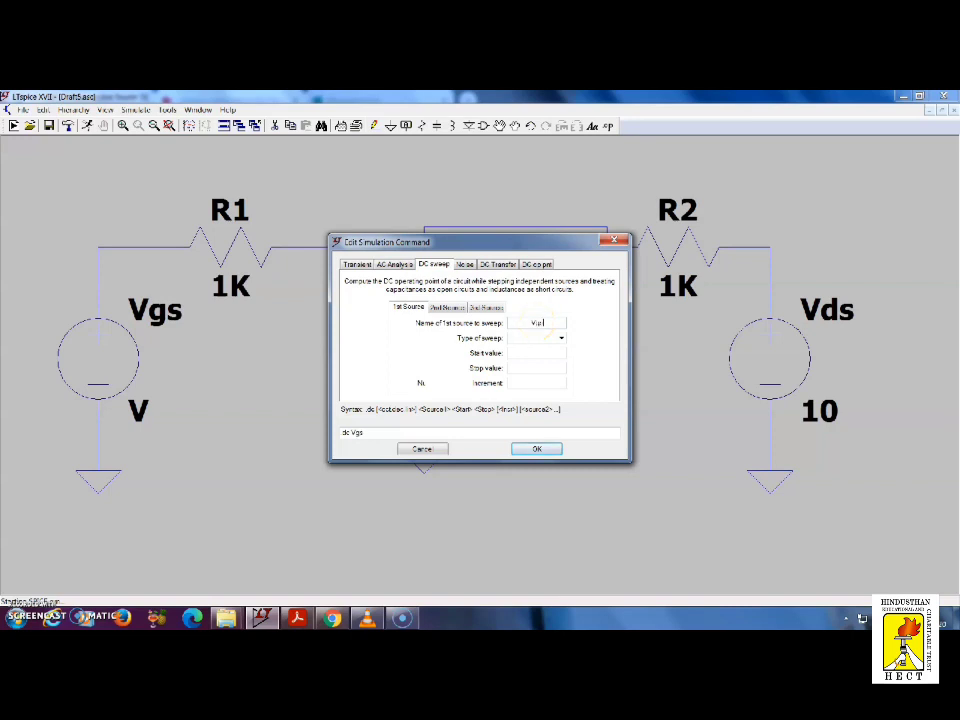
click(556, 338)
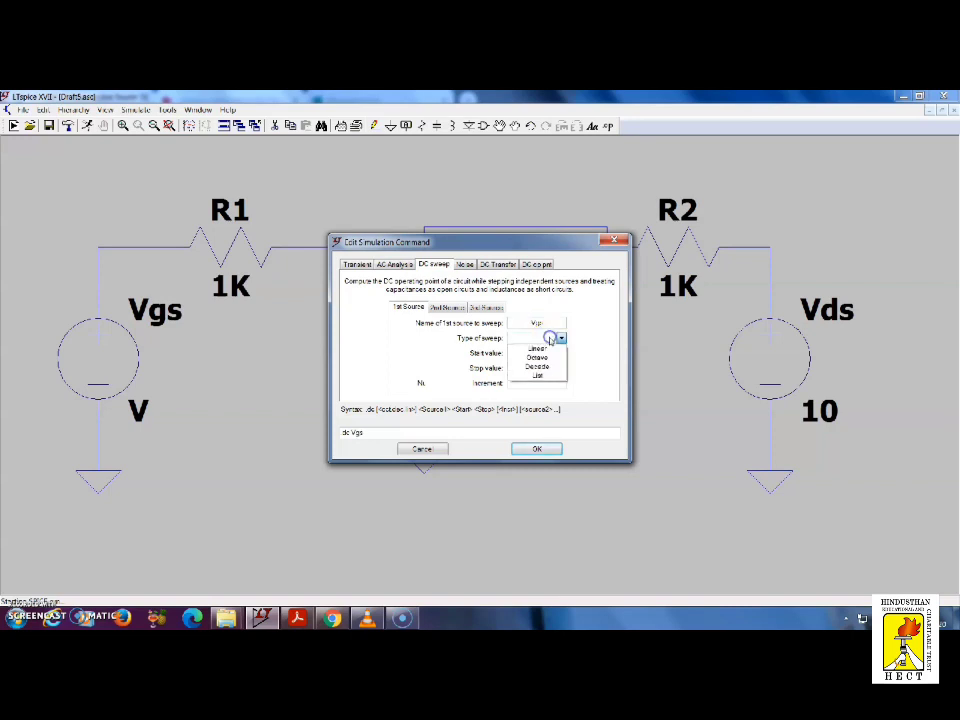
click(547, 348)
click(543, 354)
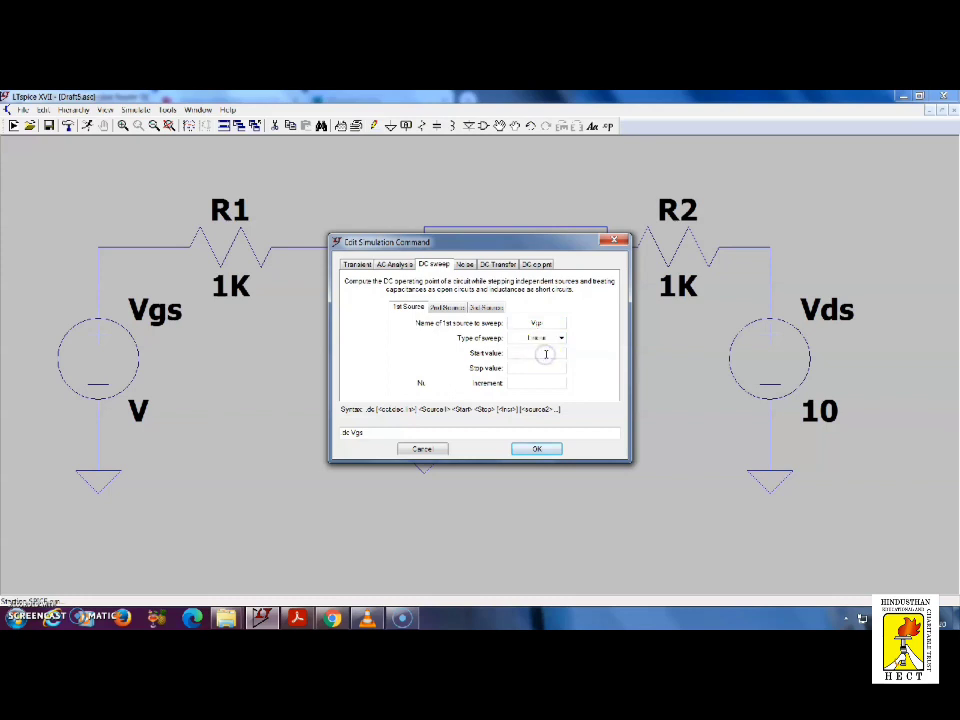
text(0)
click(547, 383)
click(540, 449)
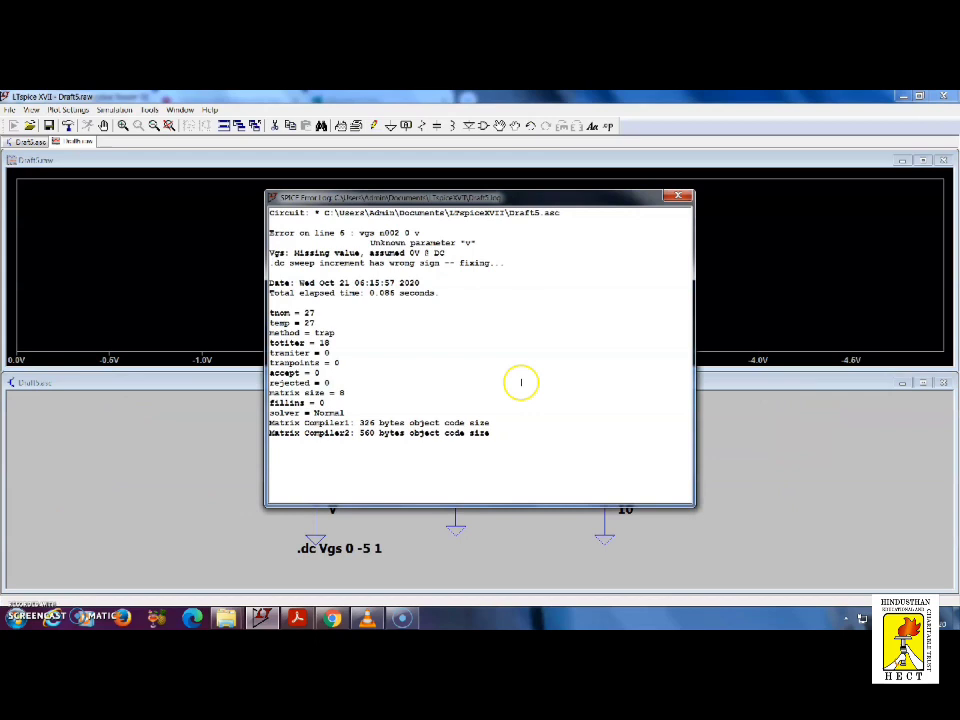
Dismiss the SPICE error log and plot the drain current of J1 for the Vgs sweep.
click(679, 195)
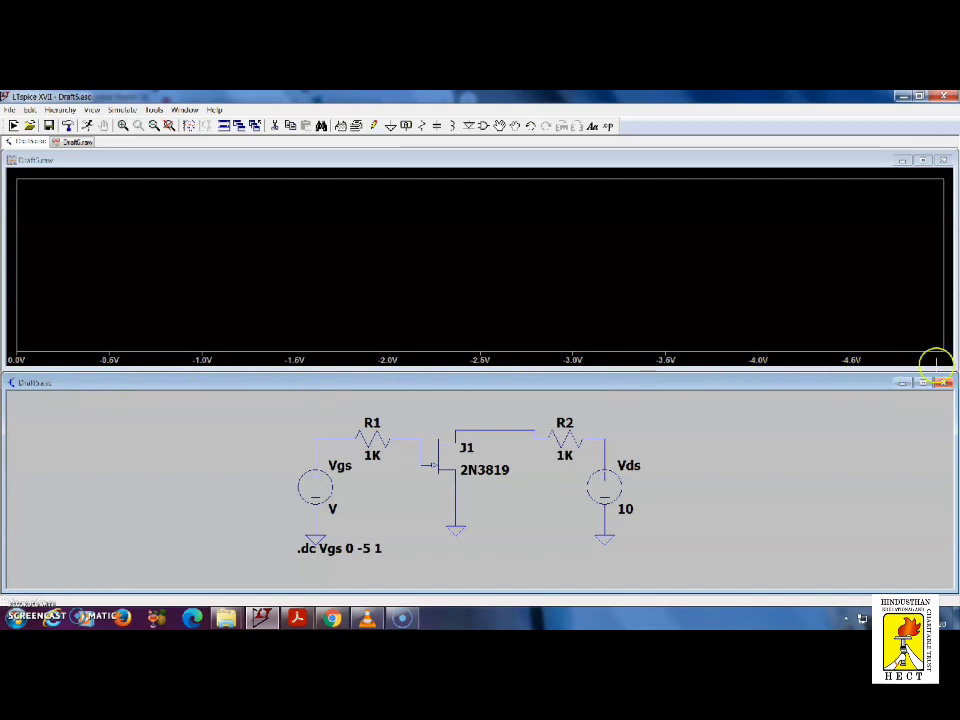
click(458, 432)
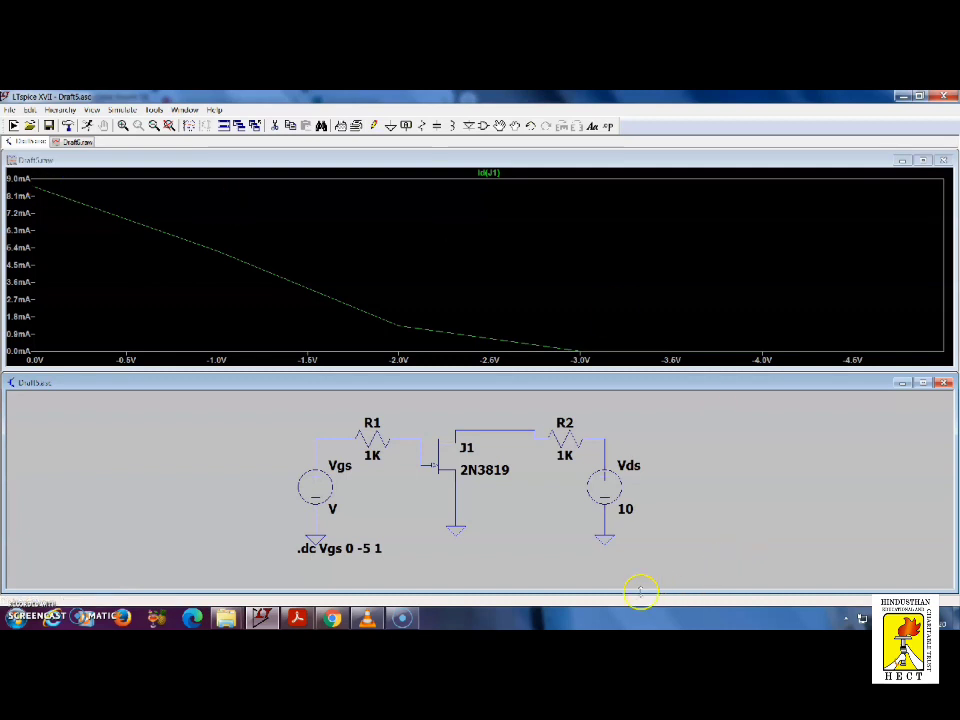
Examine the drain characteristics table and graph of EXP NO 2.pdf in Acrobat Reader, and return to LTspice.
click(298, 618)
scroll(454, 444, up, 10)
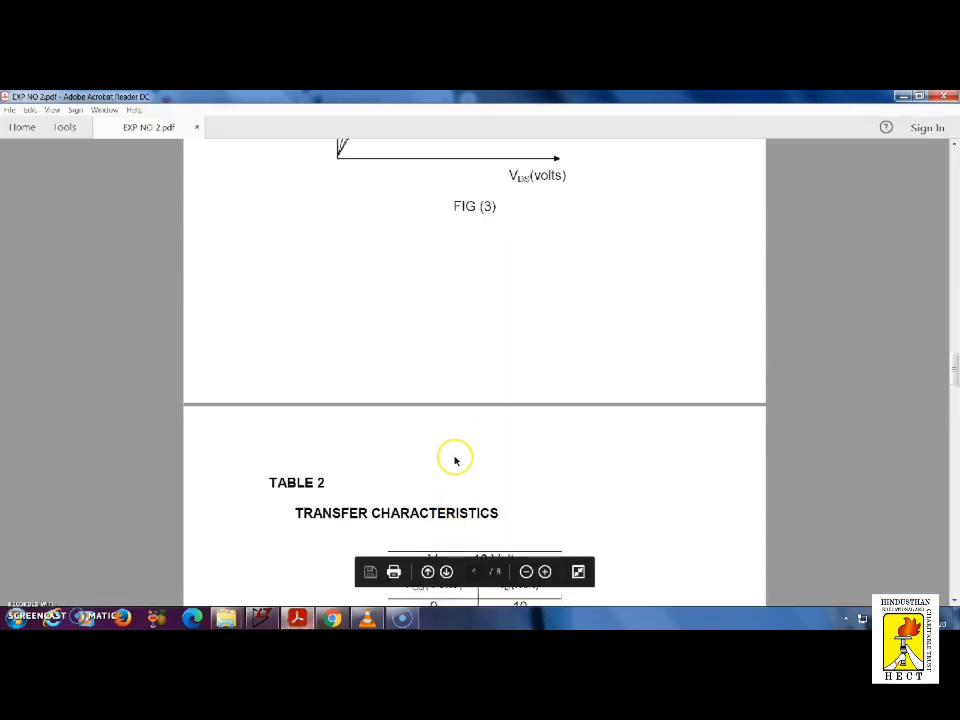
scroll(457, 465, up, 1)
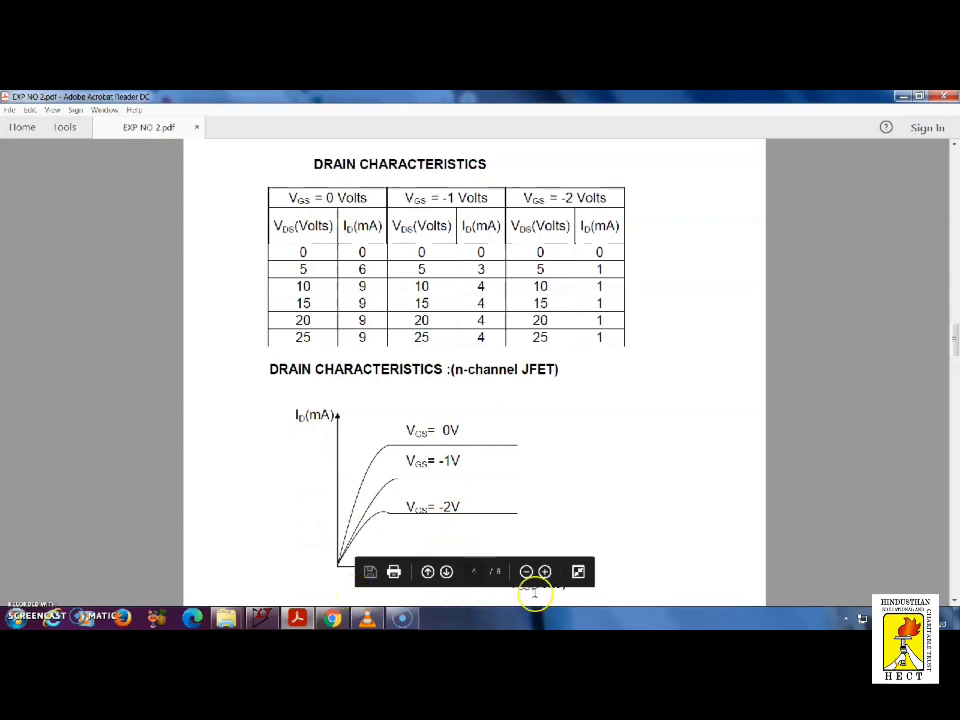
scroll(575, 460, down, 2)
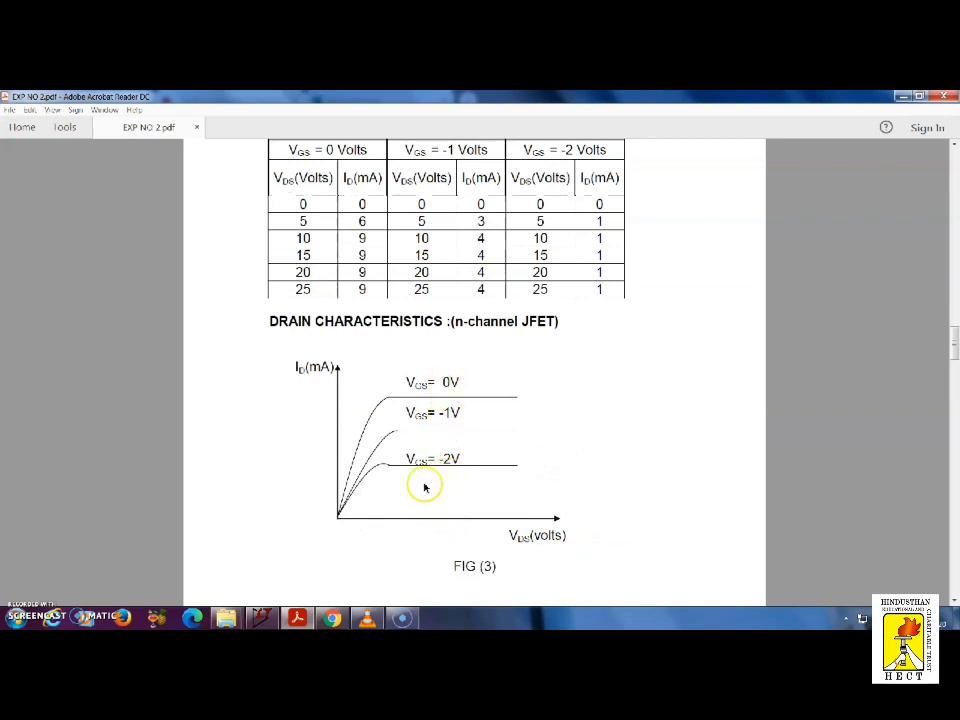
click(262, 617)
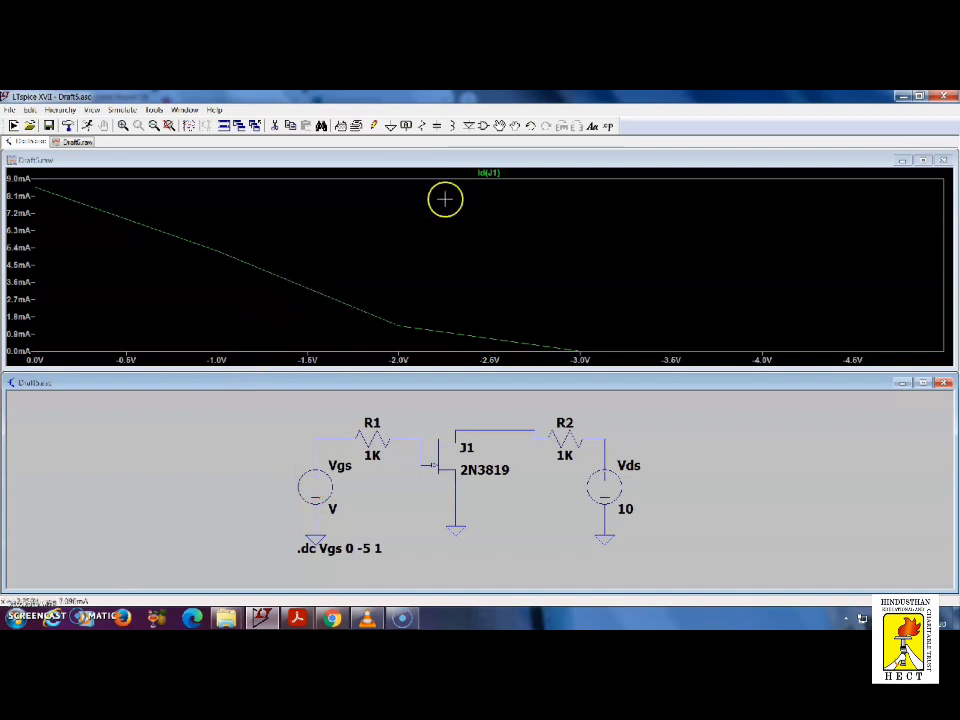
Delete the Id(J1) trace from the waveform plot.
right_click(341, 271)
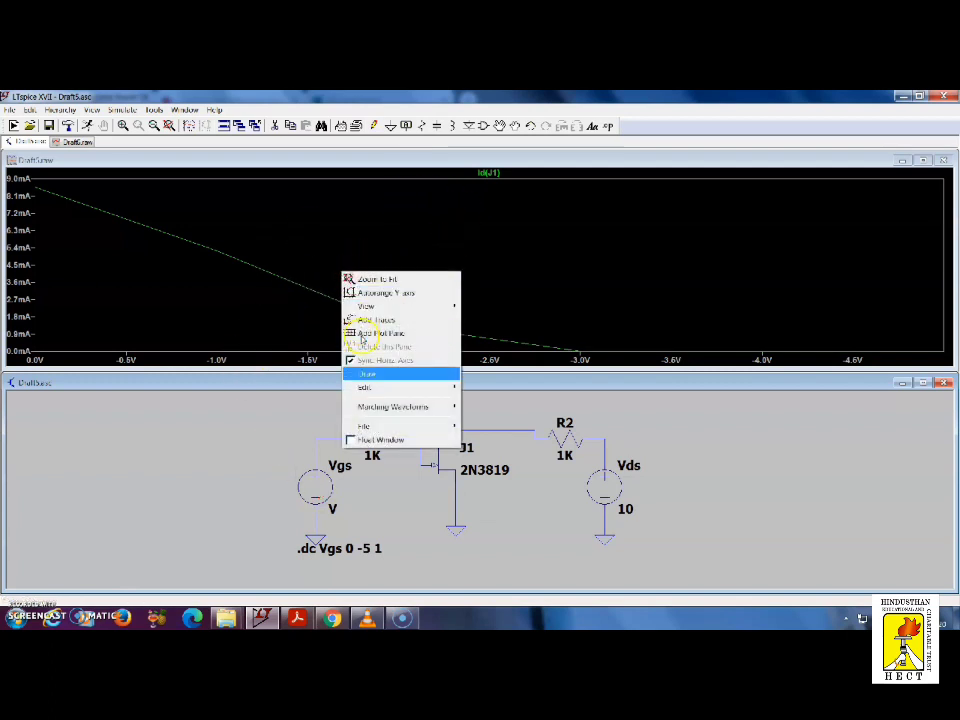
mouse_move(400, 387)
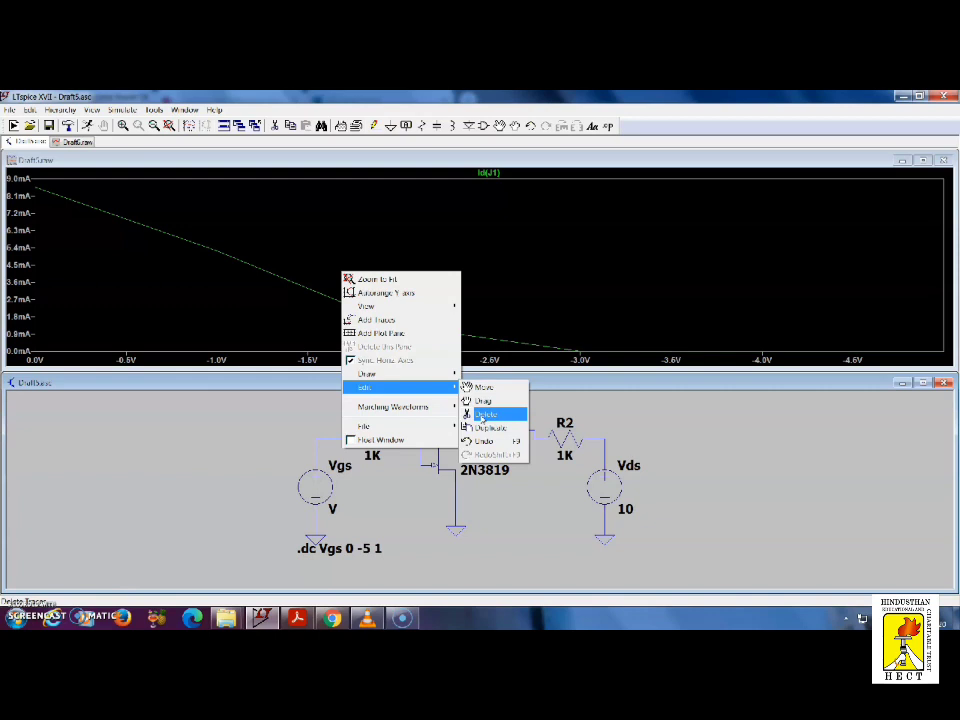
click(483, 414)
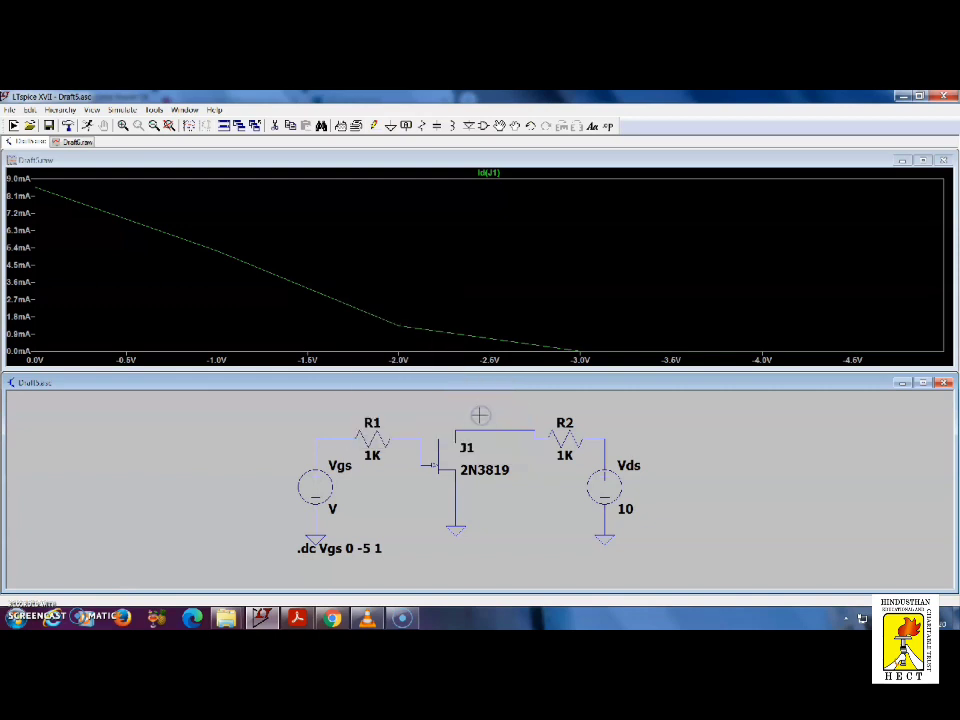
click(490, 173)
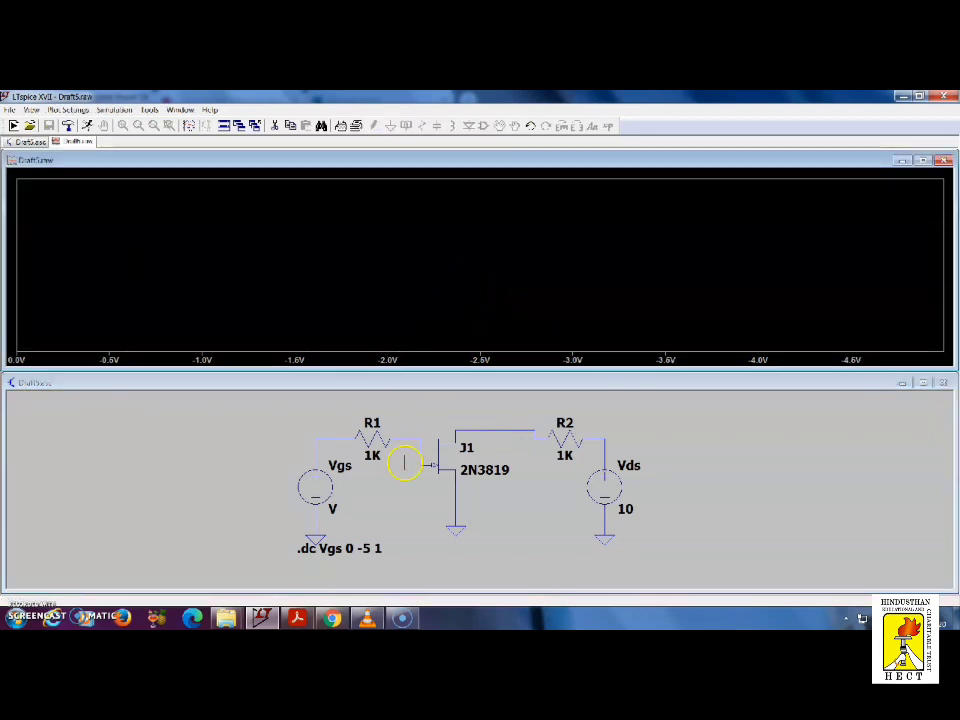
right_click(341, 549)
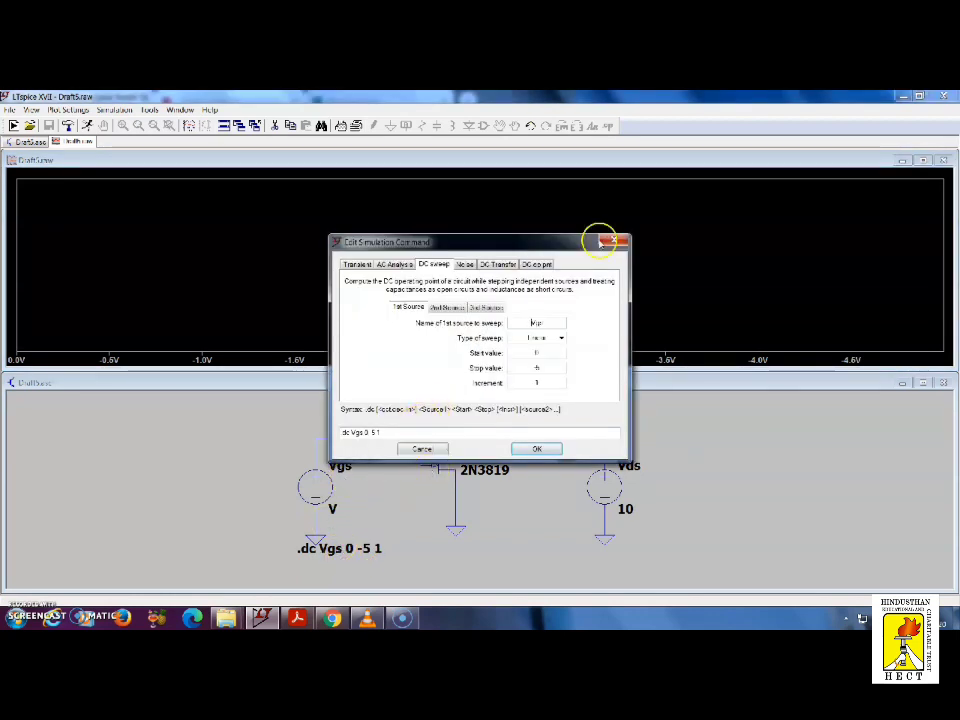
click(613, 240)
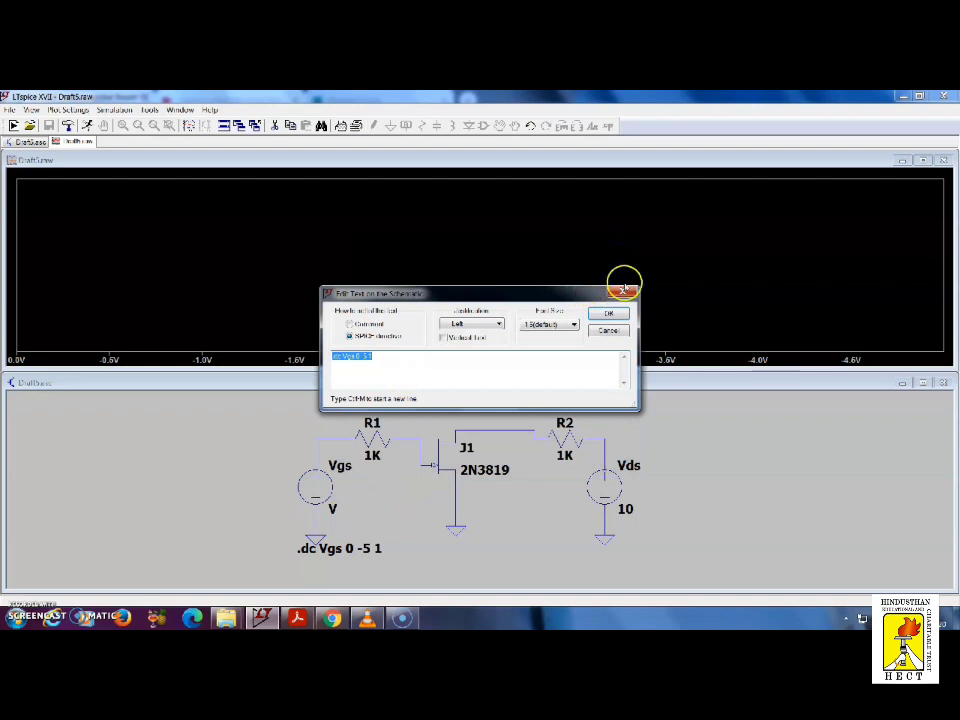
click(624, 290)
Delete the .dc Vgs 0 -5 1 directive from the schematic.
right_click(361, 521)
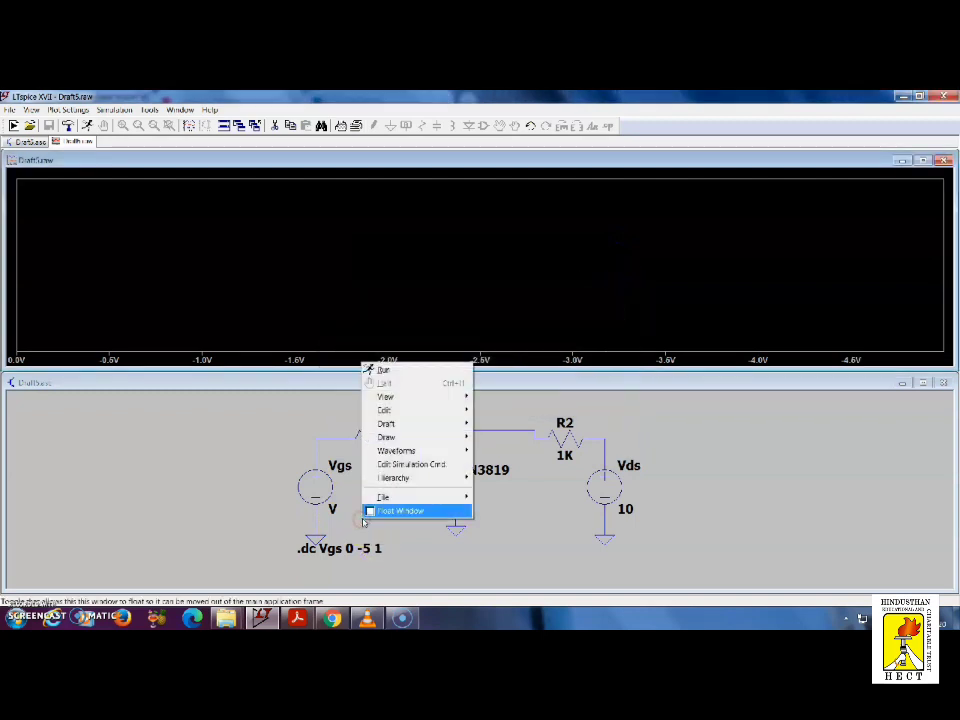
mouse_move(390, 410)
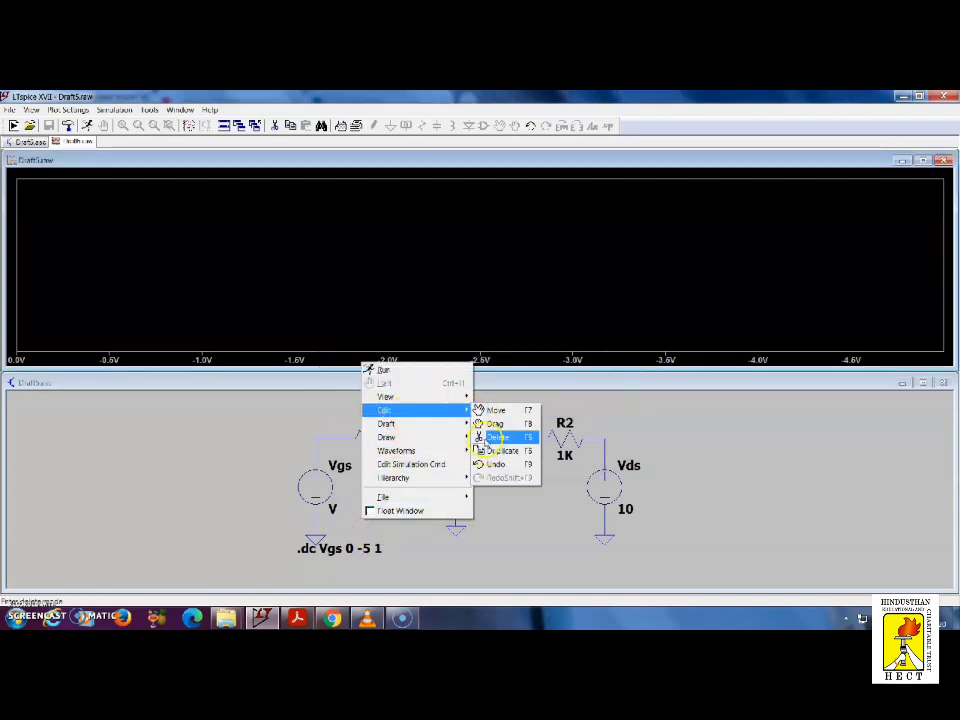
click(490, 437)
click(361, 550)
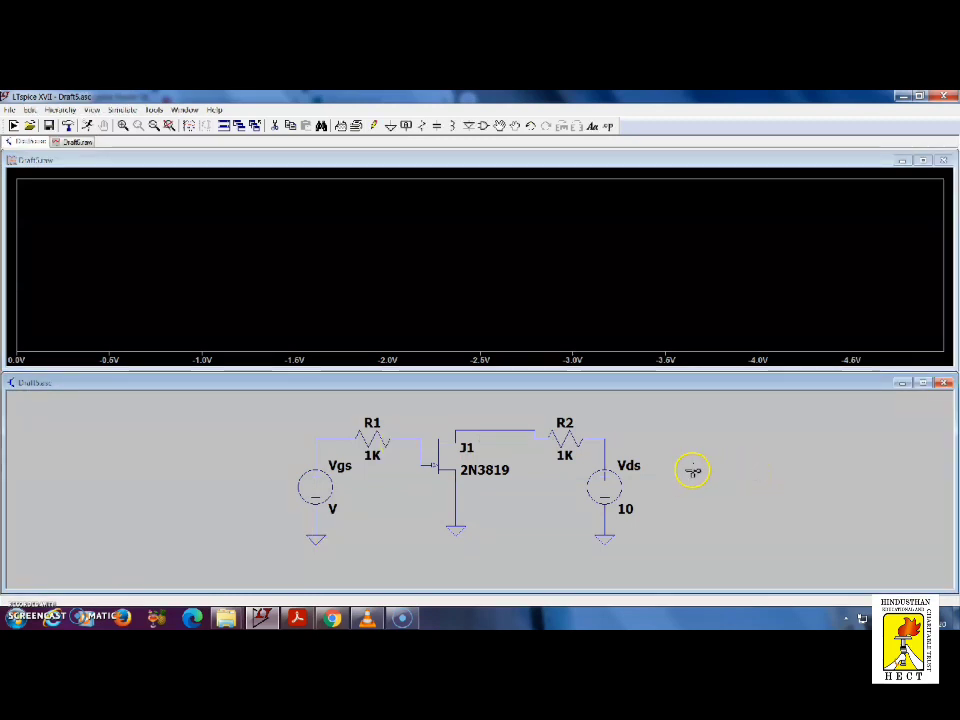
Set the DC value of the Vds voltage source to 0.
right_click(612, 481)
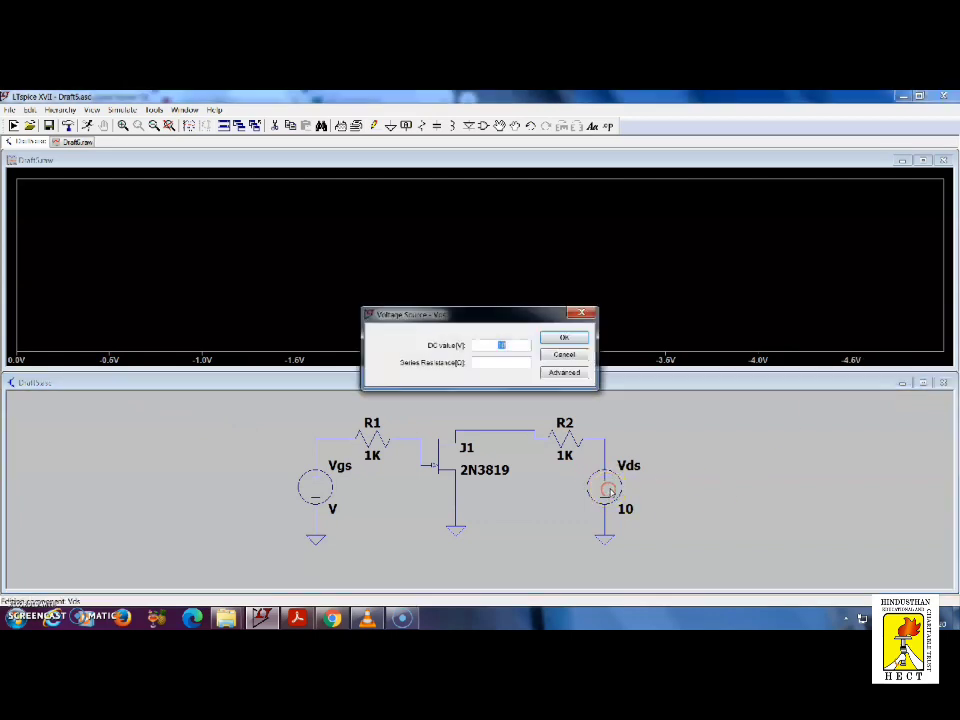
text(0)
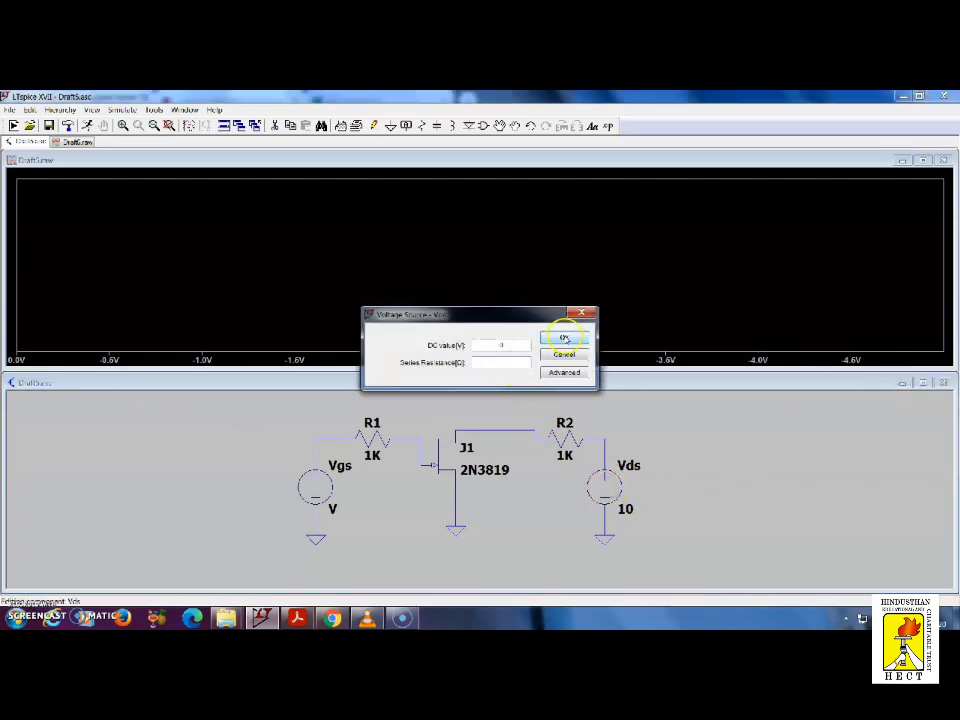
click(563, 337)
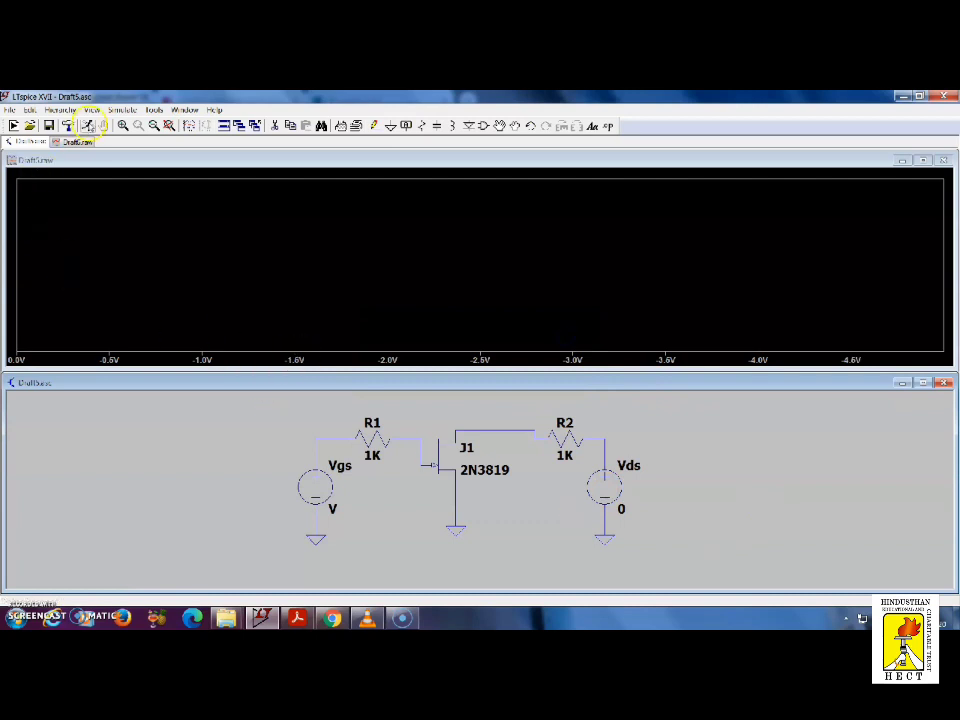
Run a linear DC sweep of Vds from 0 to 25 in increments of 5 and dismiss the SPICE error log.
click(87, 125)
click(433, 264)
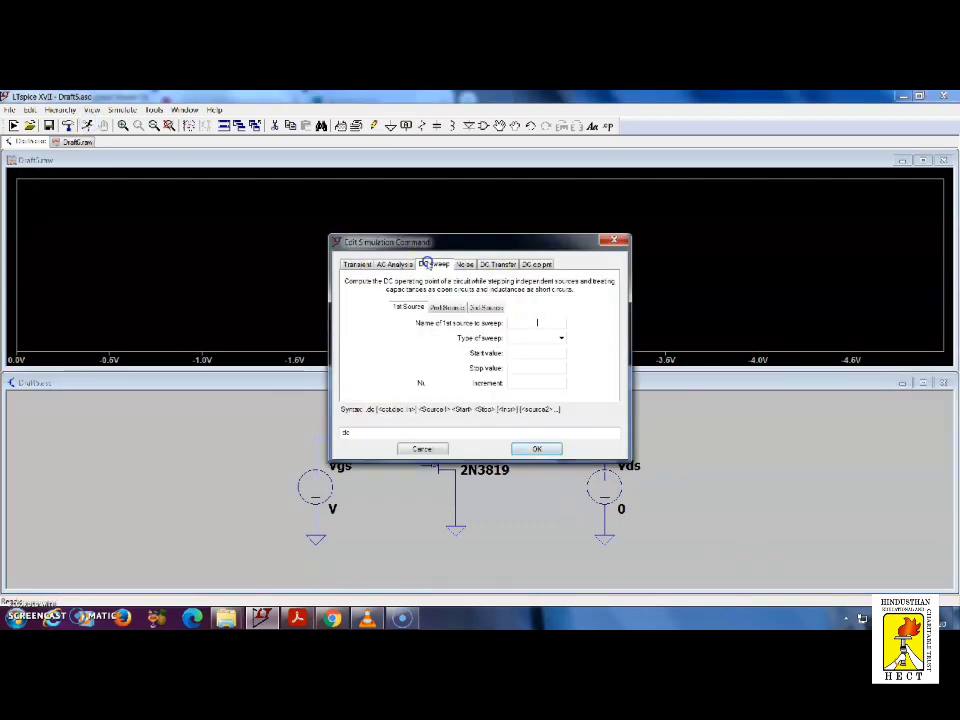
click(536, 322)
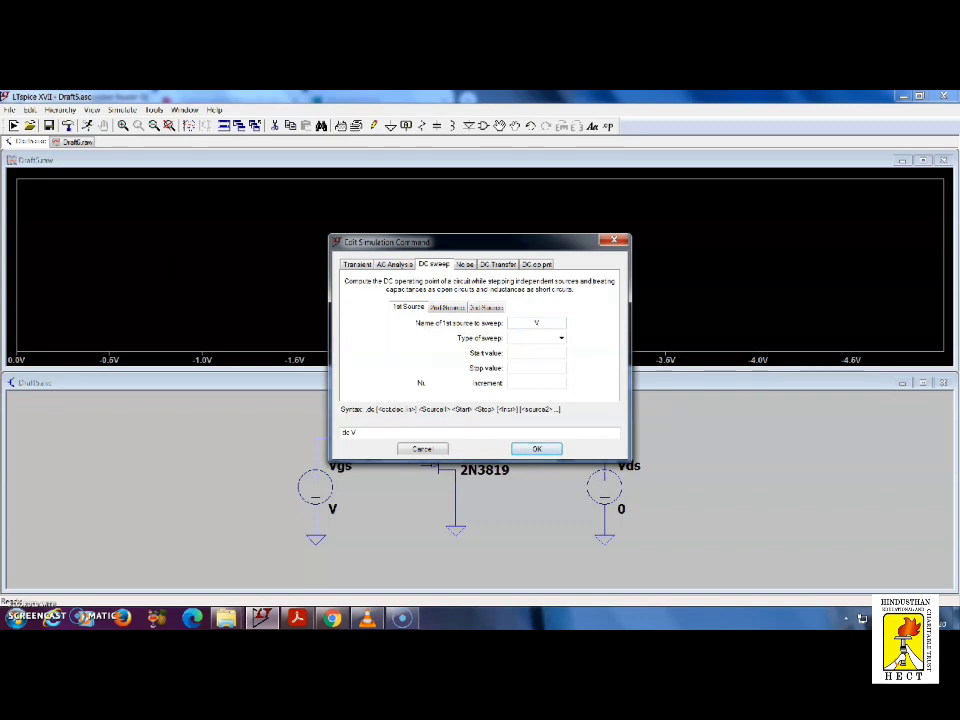
click(545, 338)
click(537, 347)
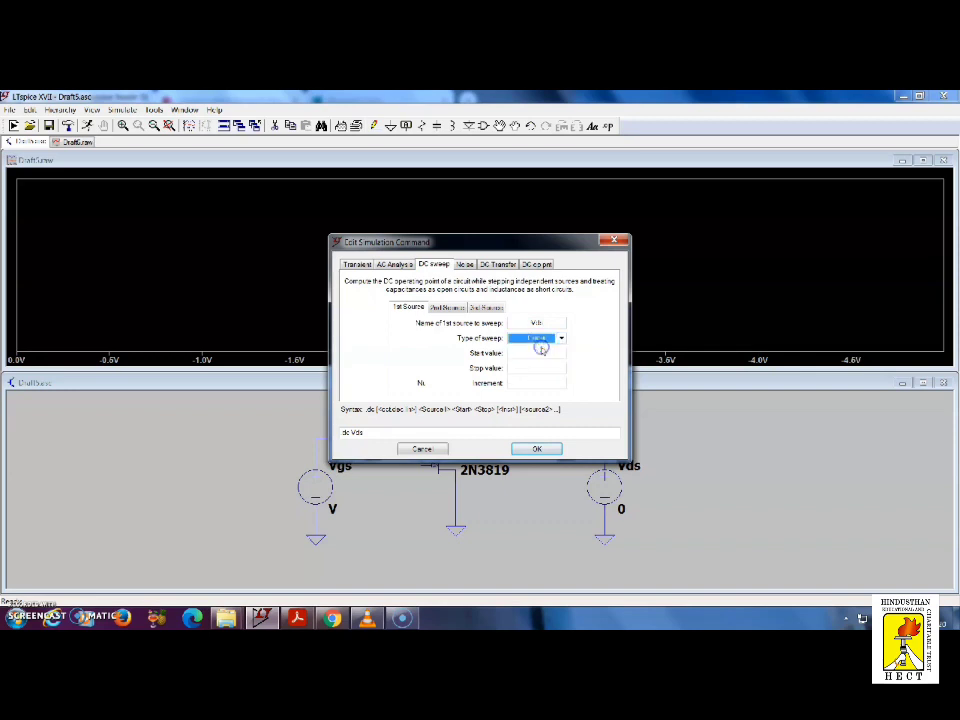
click(534, 354)
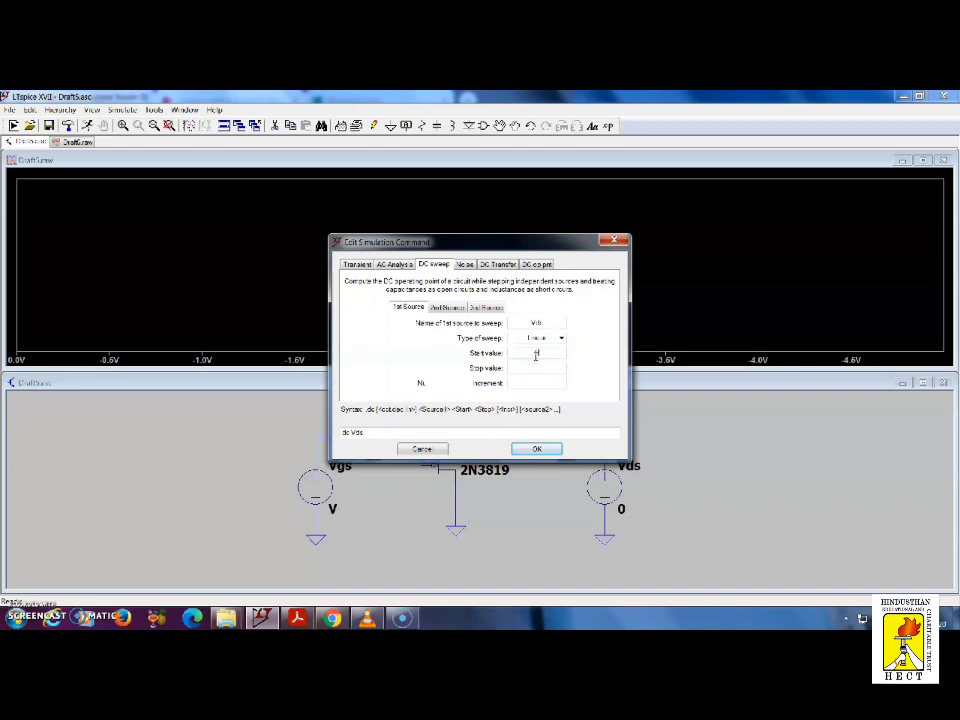
click(536, 369)
text(25)
click(538, 384)
click(536, 449)
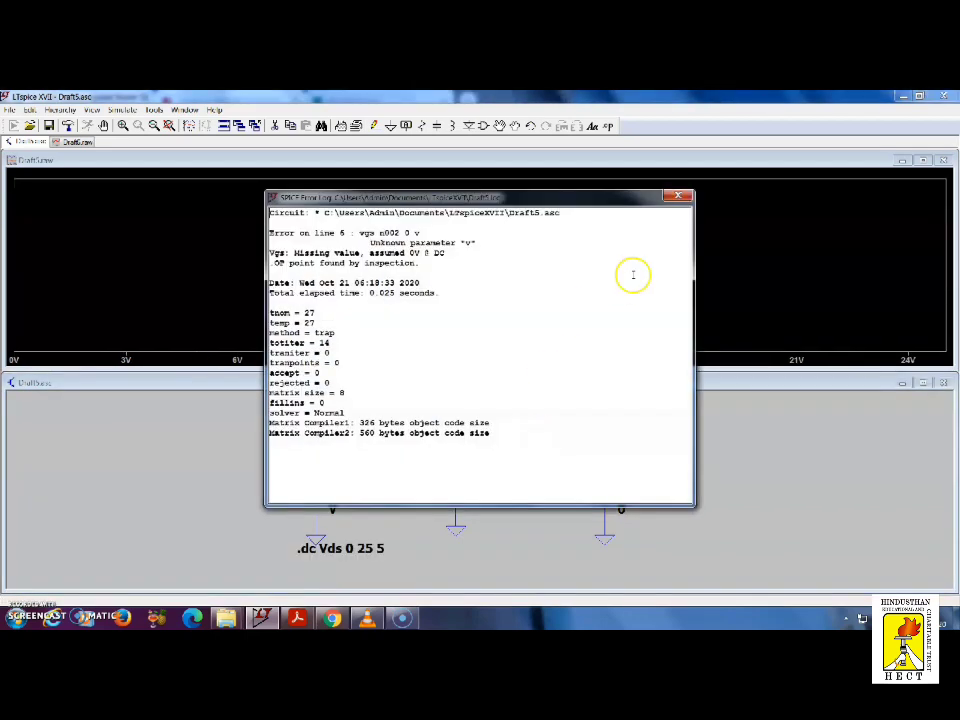
click(678, 196)
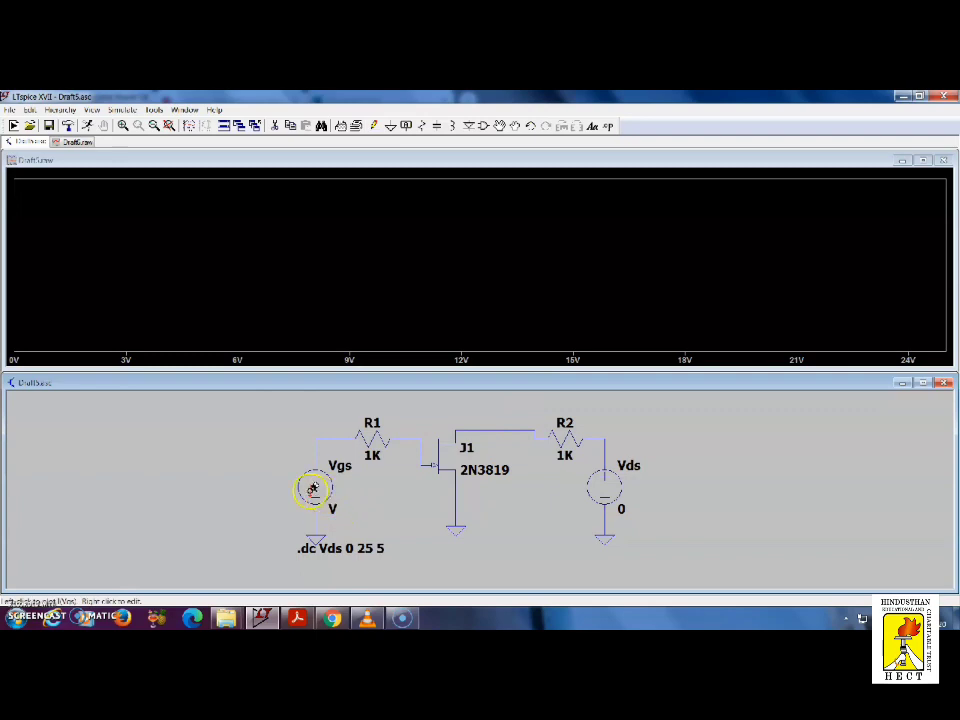
Rerun the Vds sweep simulation and close the SPICE error log.
click(87, 125)
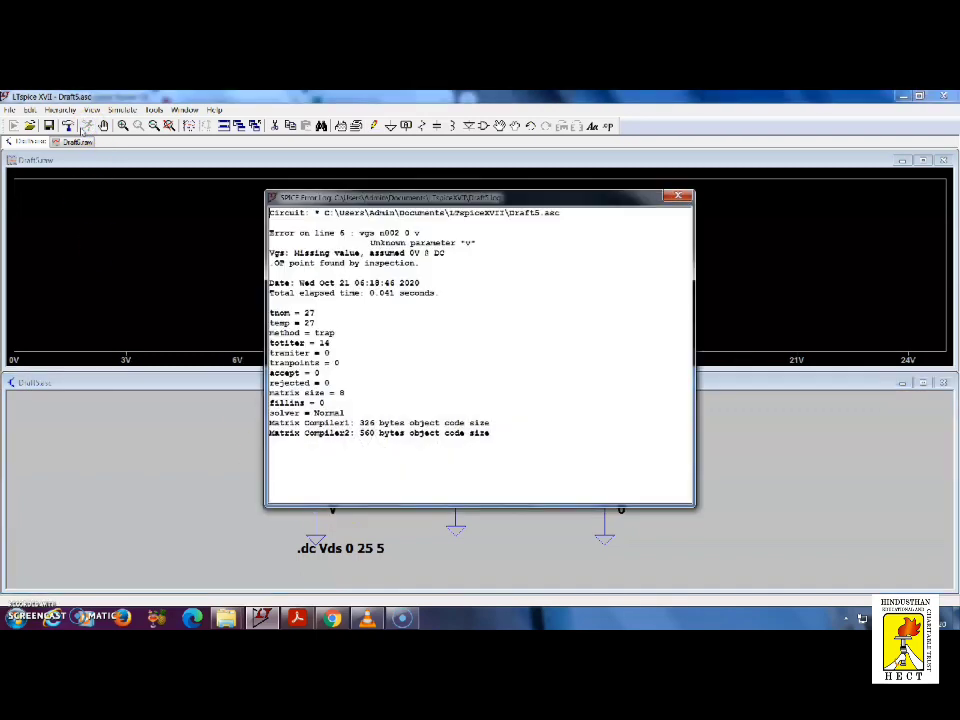
click(678, 195)
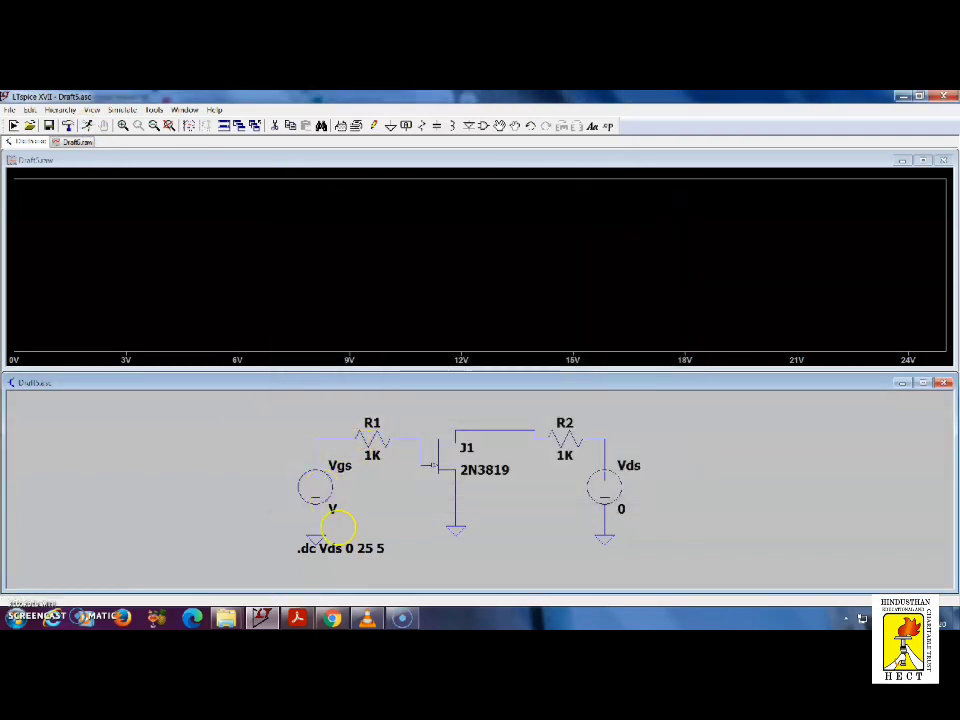
Add Vgs as the second source of the .dc directive, swept linearly from 0 to -4 in increments of 1.
right_click(320, 548)
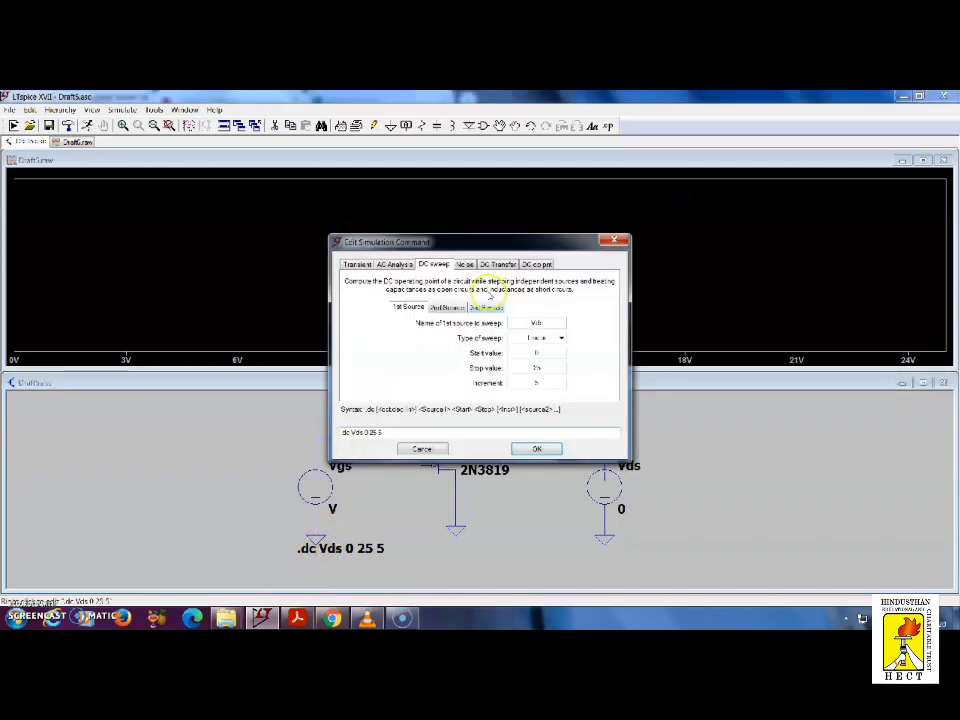
click(448, 307)
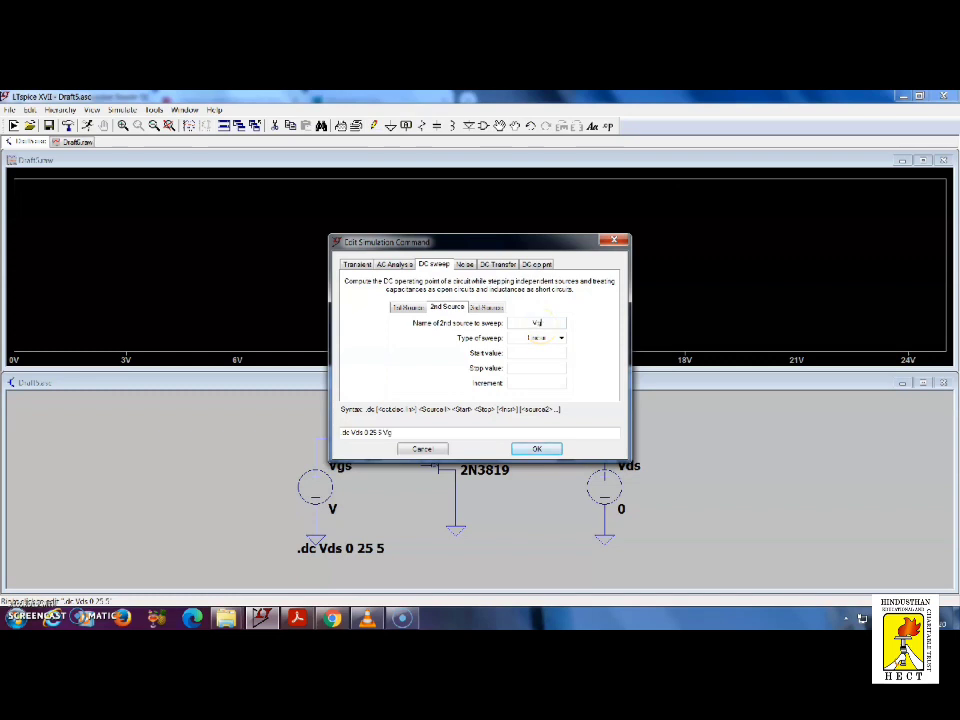
click(544, 352)
click(546, 367)
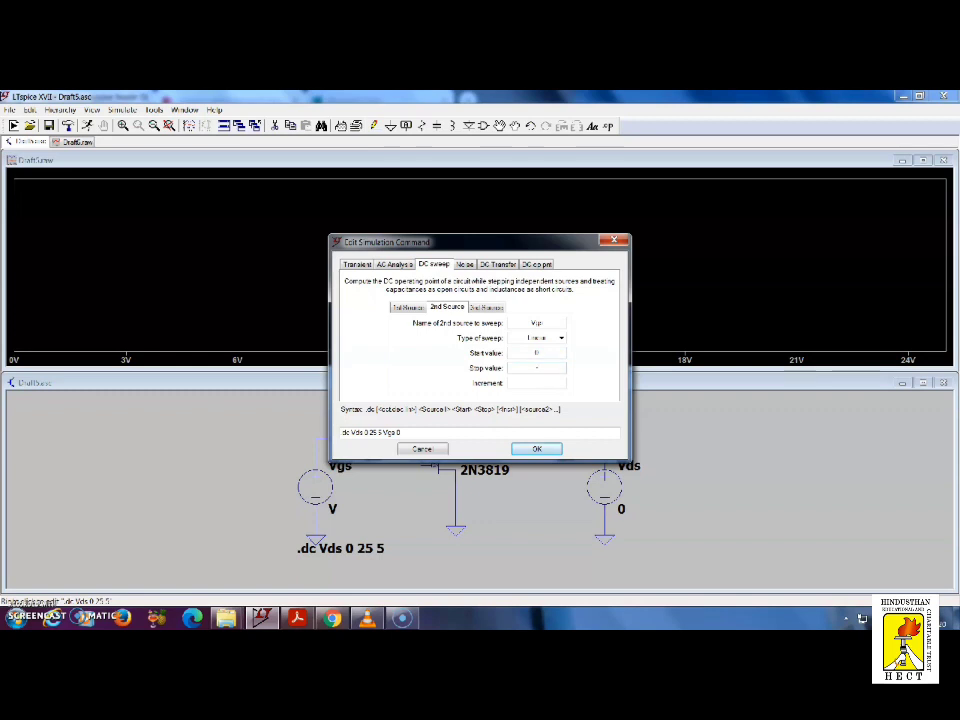
click(548, 384)
click(536, 449)
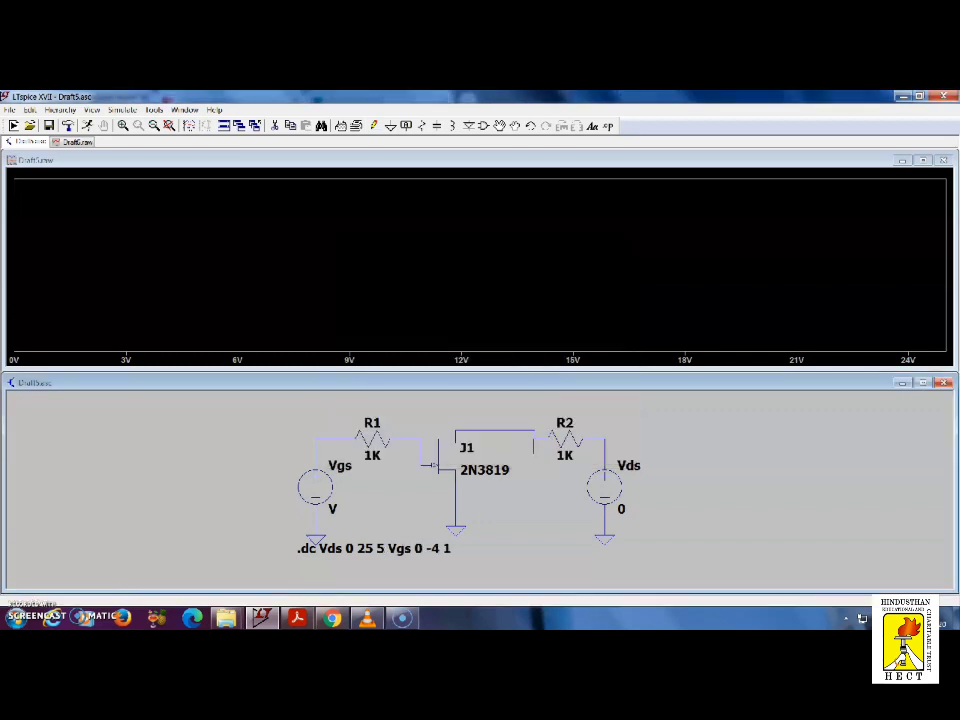
Plot the drain current of J1, rerun the simulation with the nested Vgs sweep, and dismiss the SPICE error log.
click(460, 431)
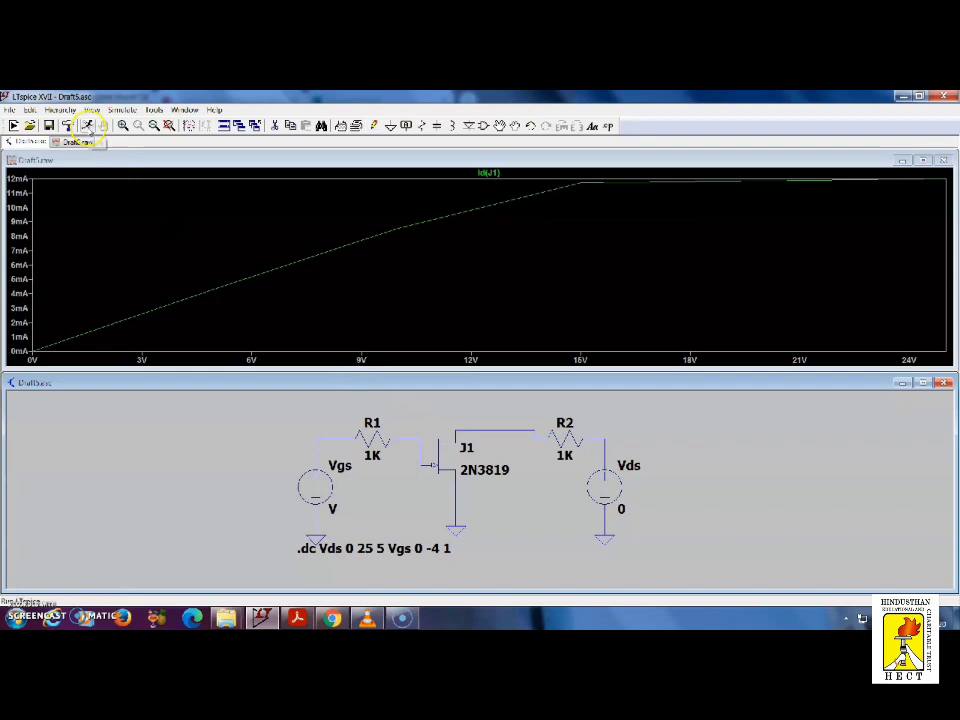
click(87, 125)
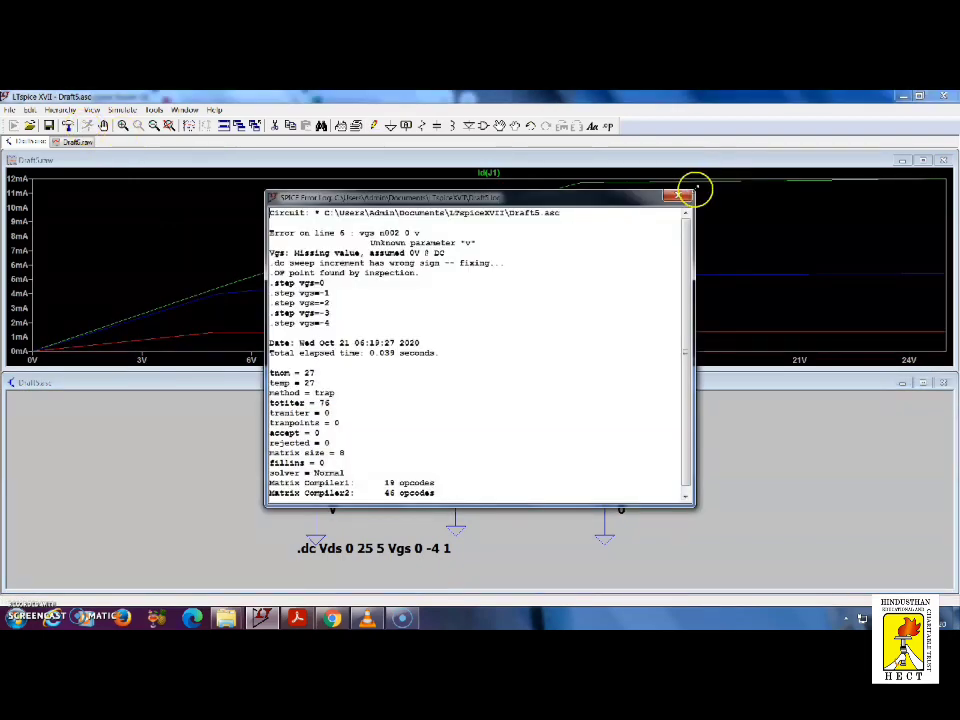
click(683, 195)
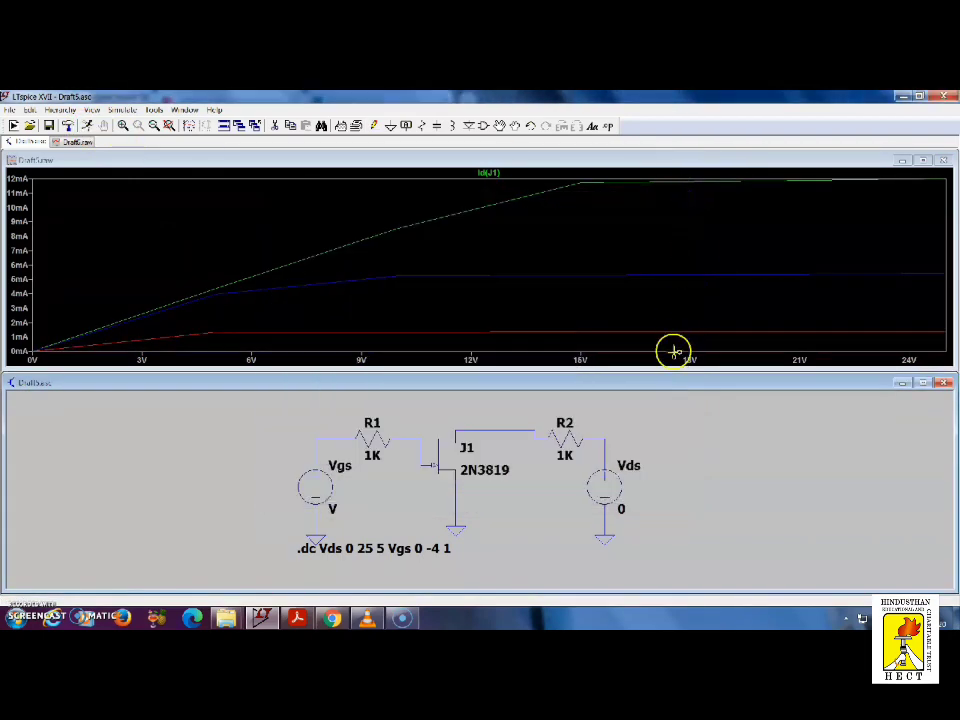